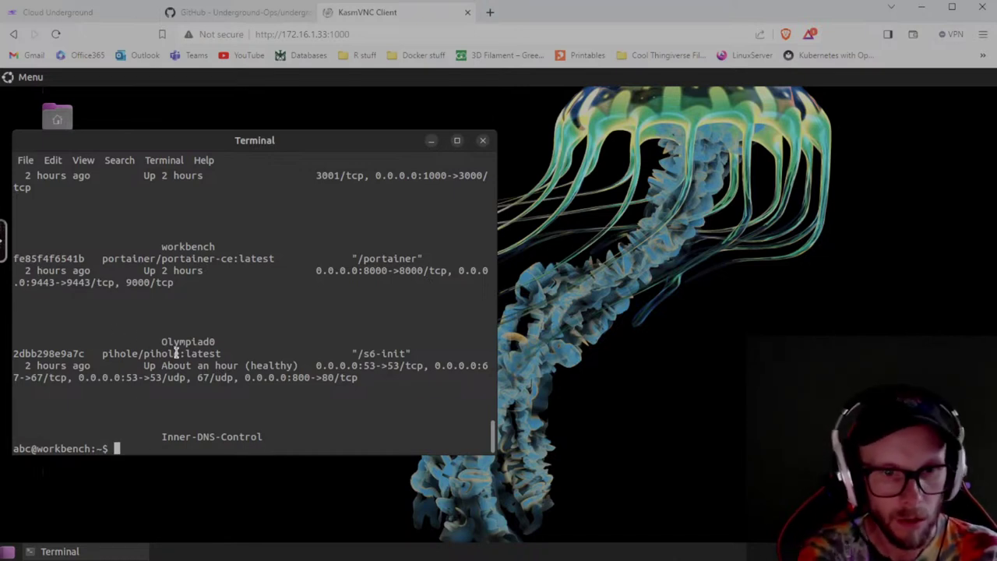
Restart container fe85f4f6541b with sudo docker container restart, pasting the copied ID, then exit the terminal.
text(sud)
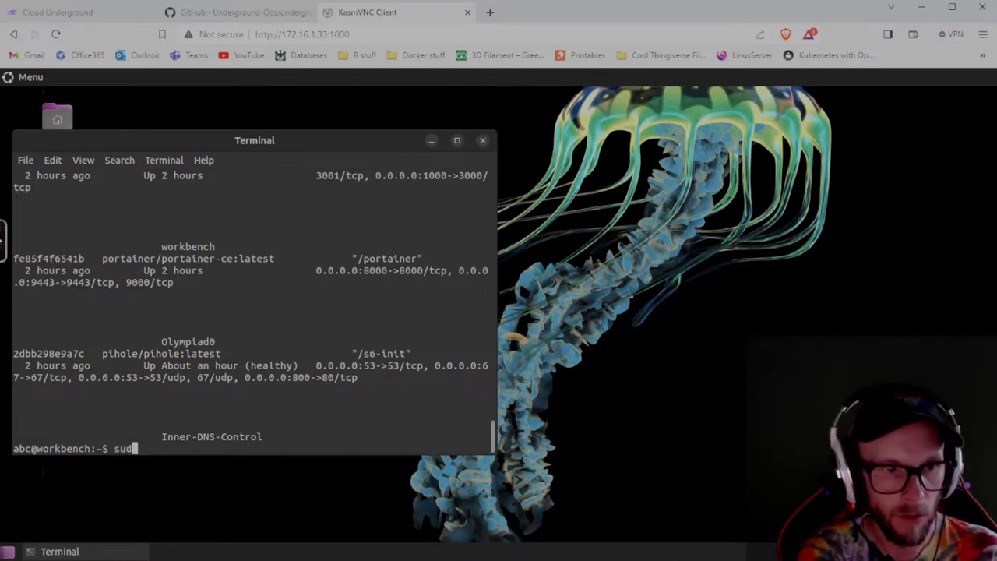
text(o docker c)
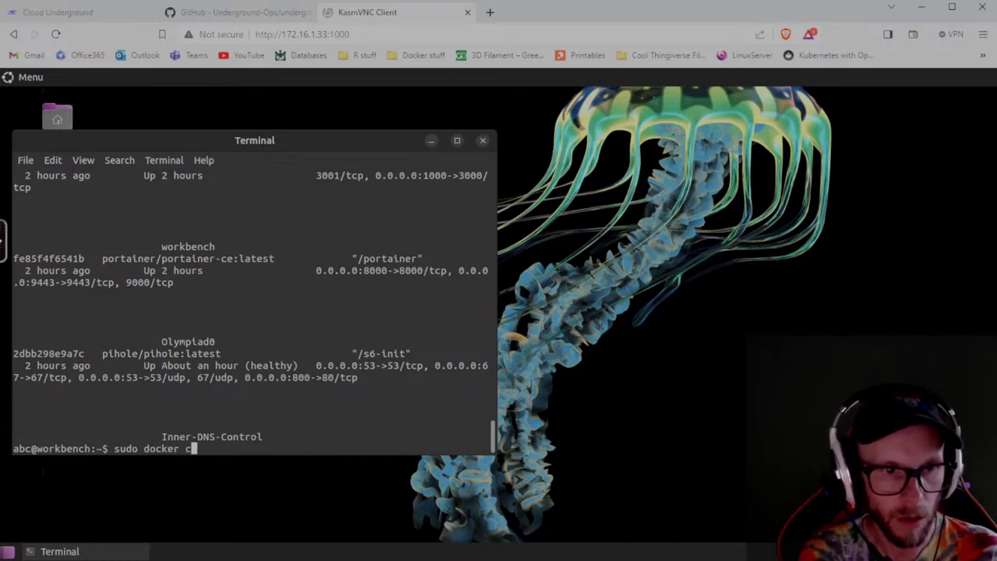
text(ontainer restart)
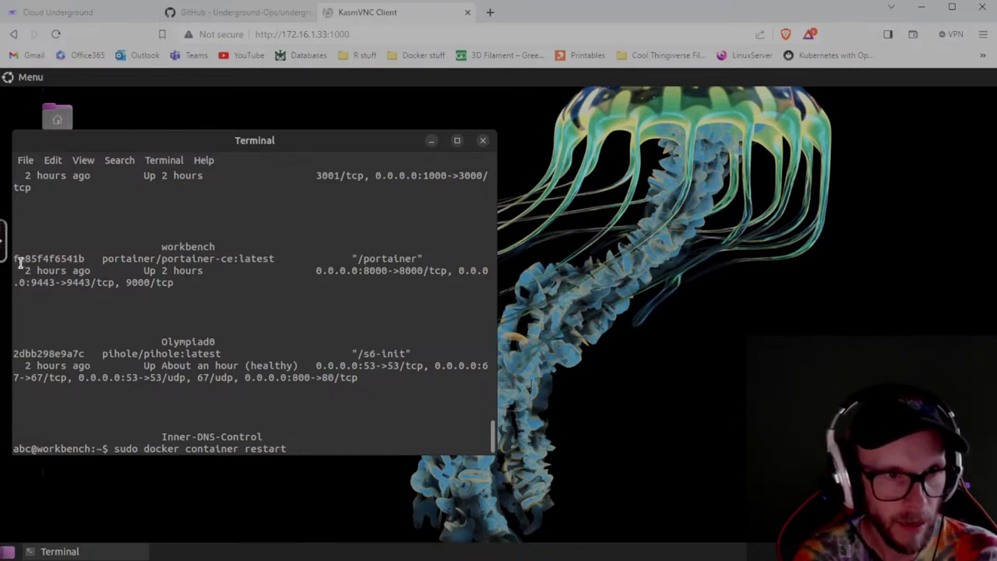
drag(15, 258, 84, 258)
right_click(83, 264)
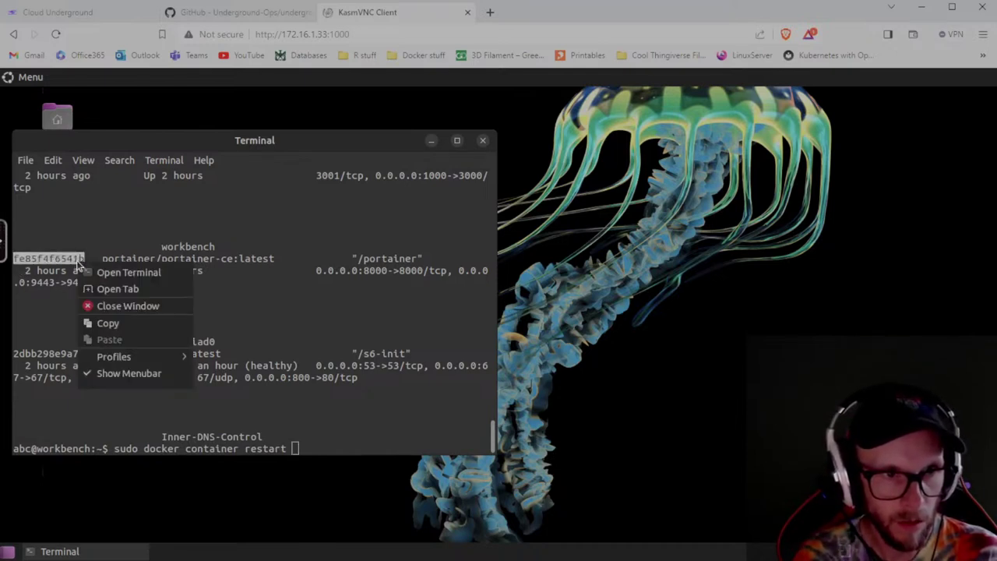
click(109, 324)
right_click(313, 452)
click(346, 406)
key(Return)
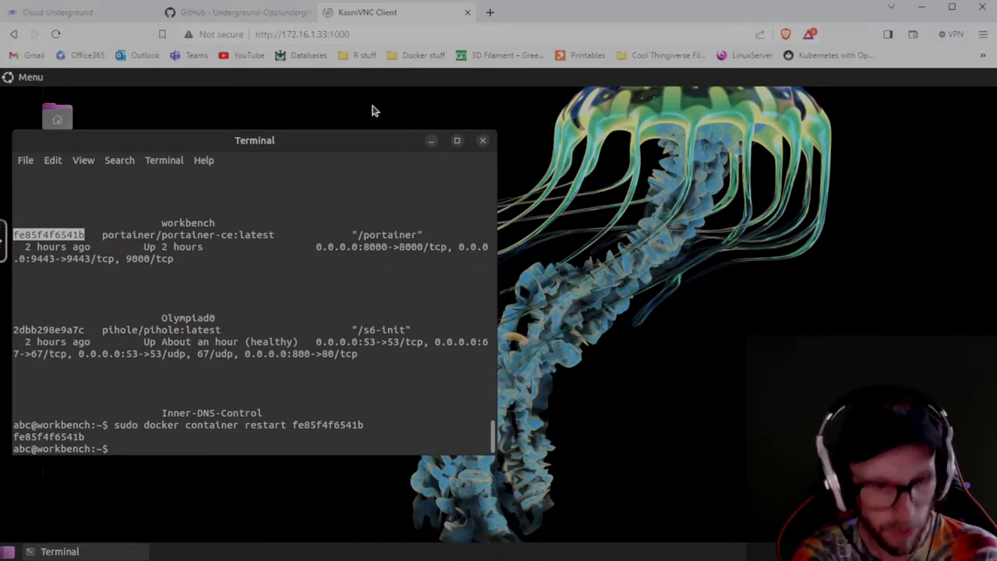
text(exit)
key(Return)
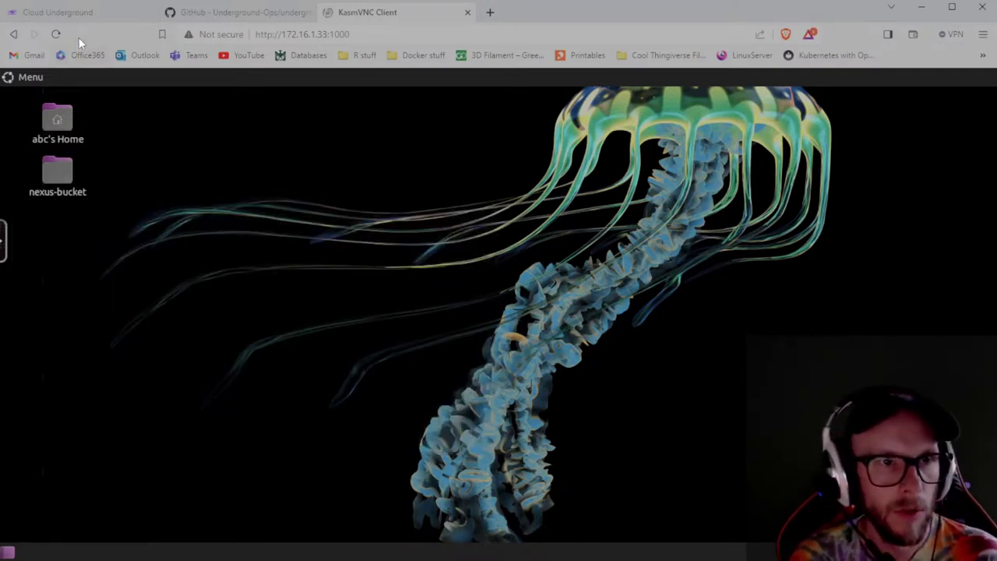
right_click(368, 11)
click(414, 106)
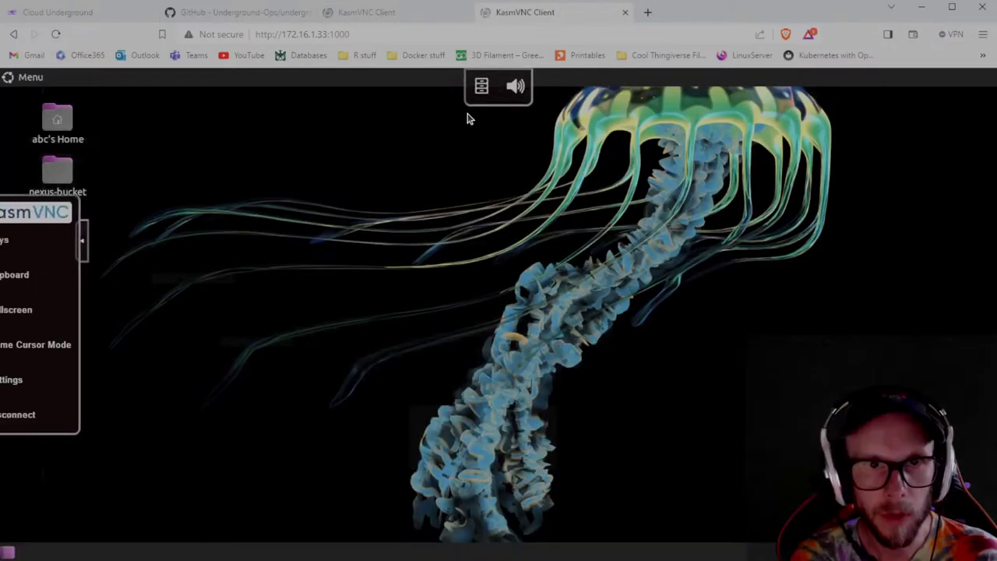
key(ctrl+l)
click(271, 35)
text(s)
key(BackSpace)
key(BackSpace)
key(BackSpace)
key(BackSpace)
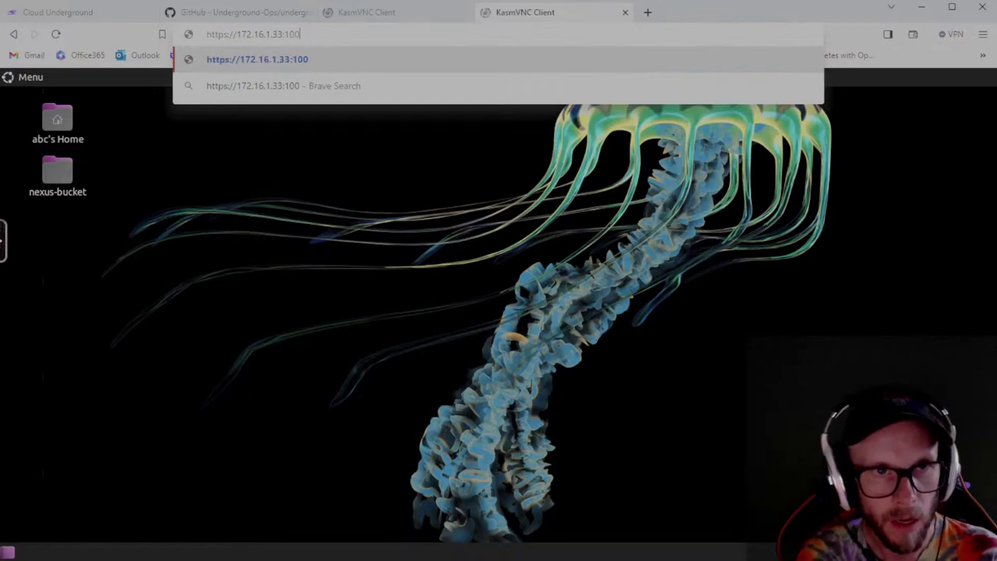
text(9050)
key(Return)
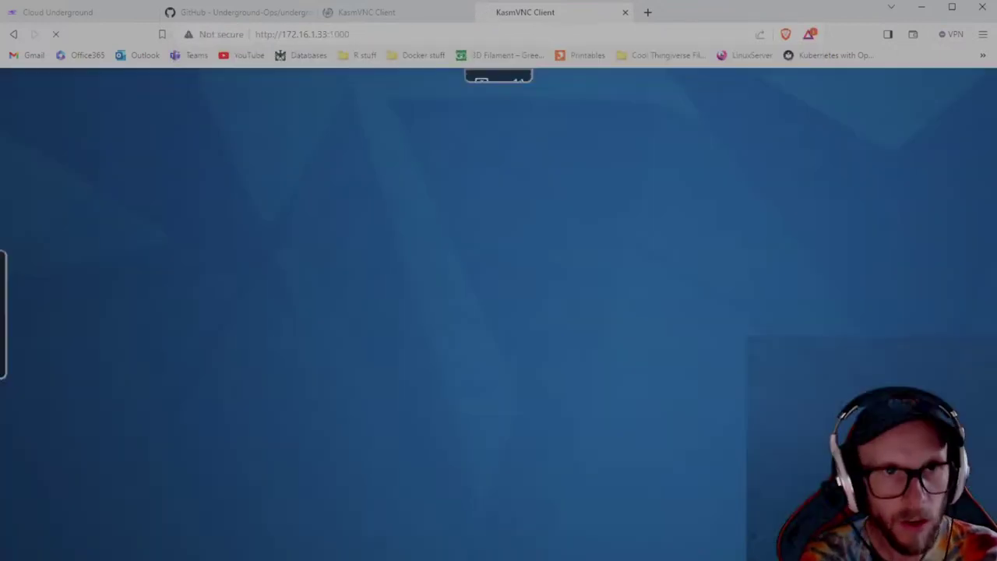
click(333, 352)
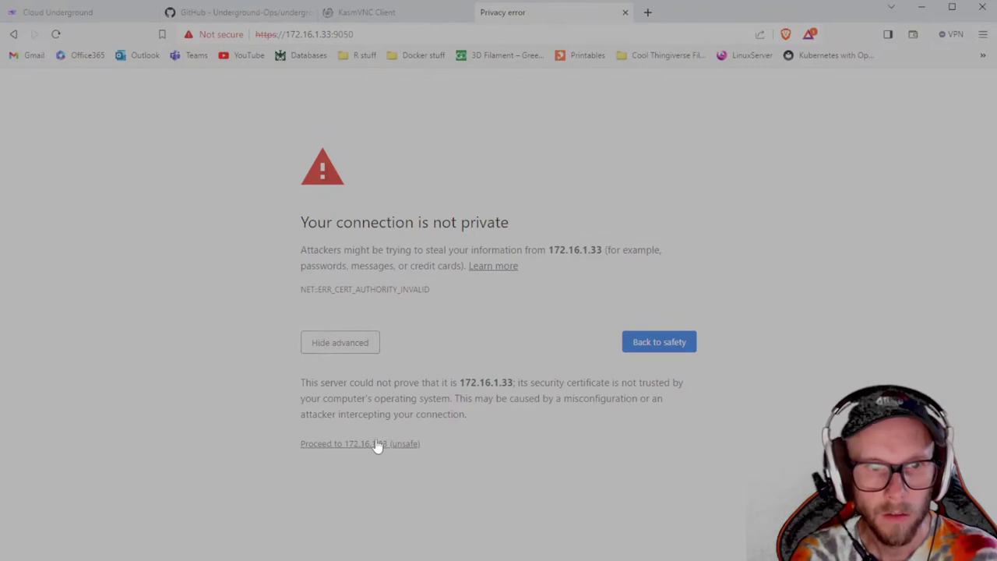
click(404, 441)
Enter the admin username and a matching password on the New Portainer installation form, then create the user.
key(shift+Tab)
text(jordan)
key(Tab)
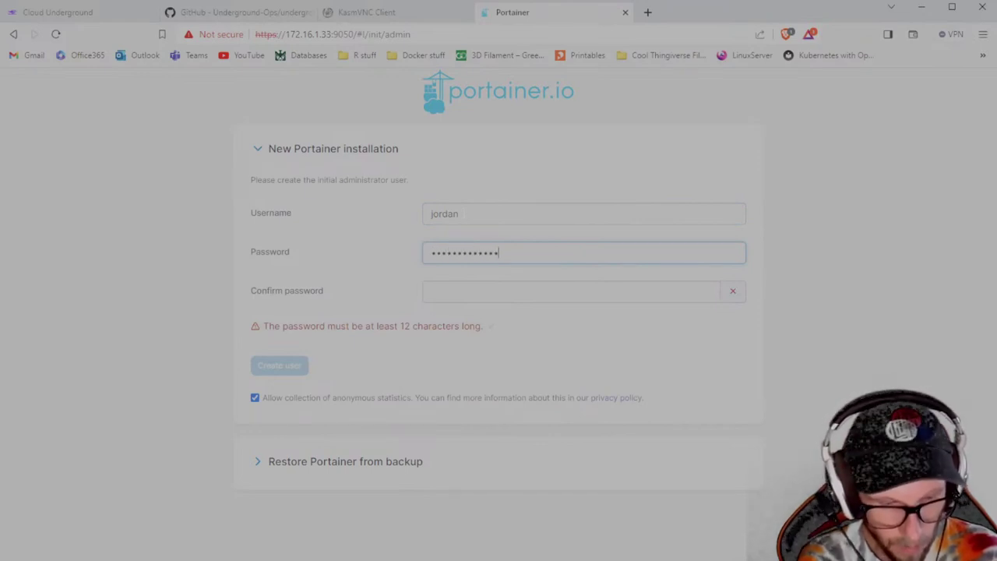
text(•)
key(Tab)
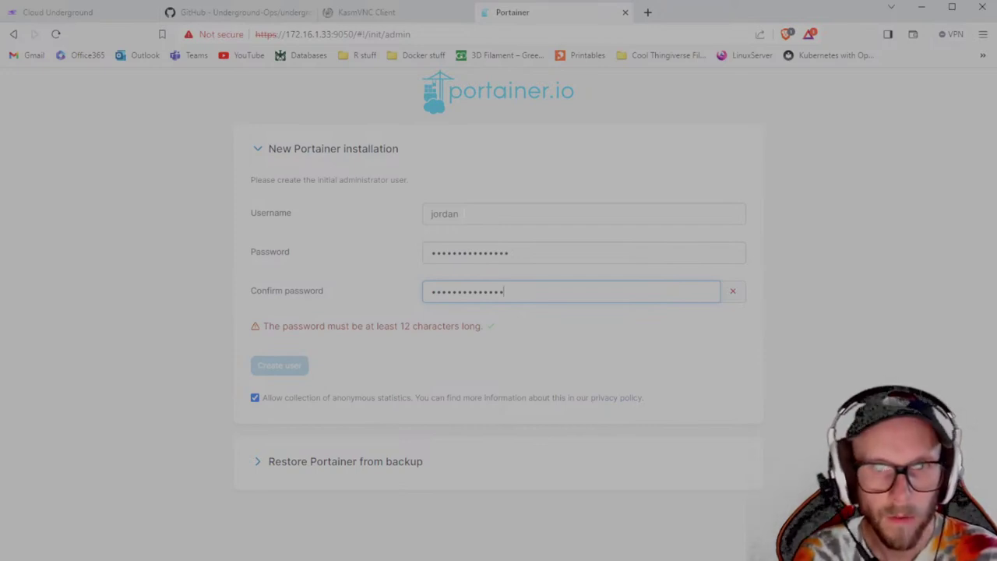
key(shift+Tab)
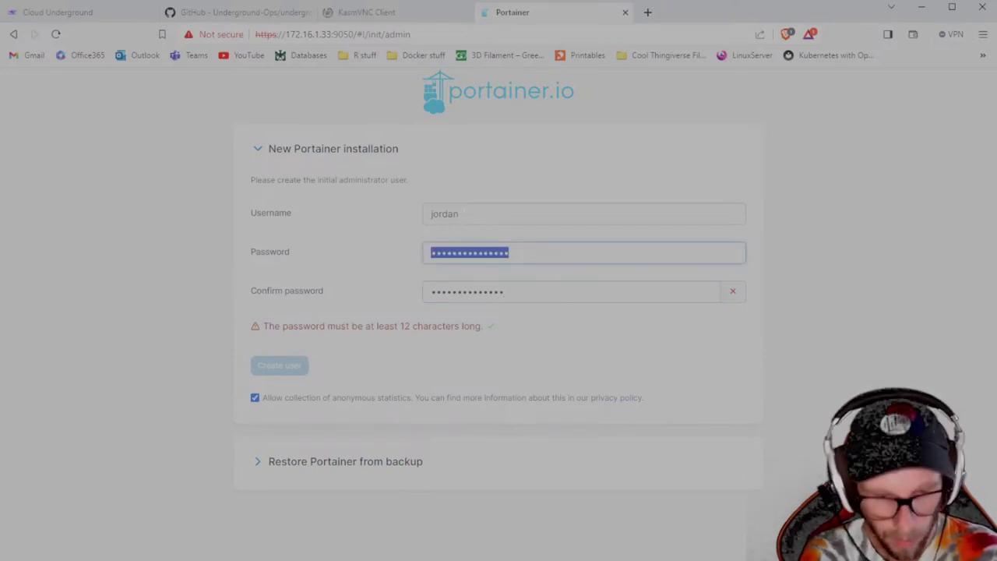
text(••)
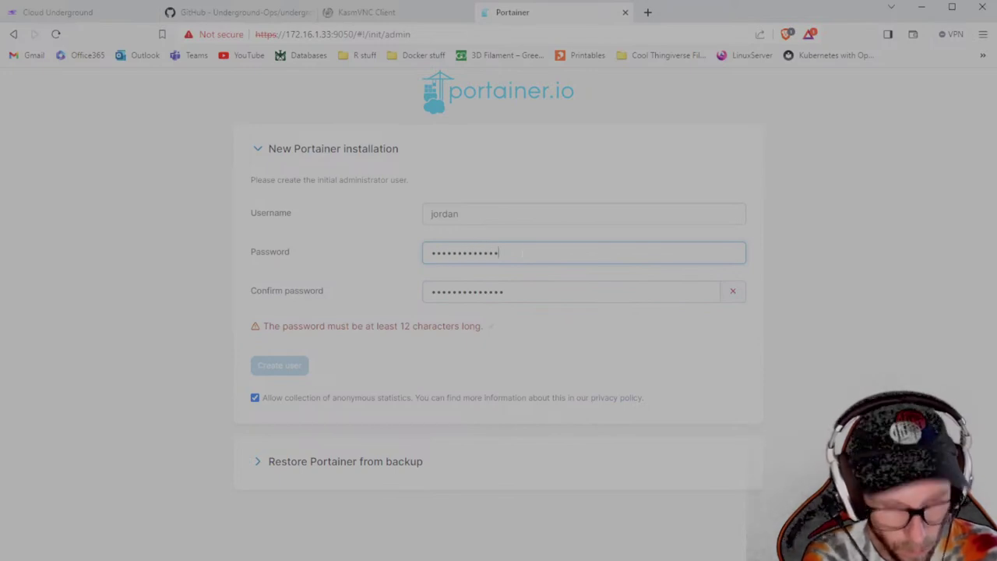
text(•)
click(302, 362)
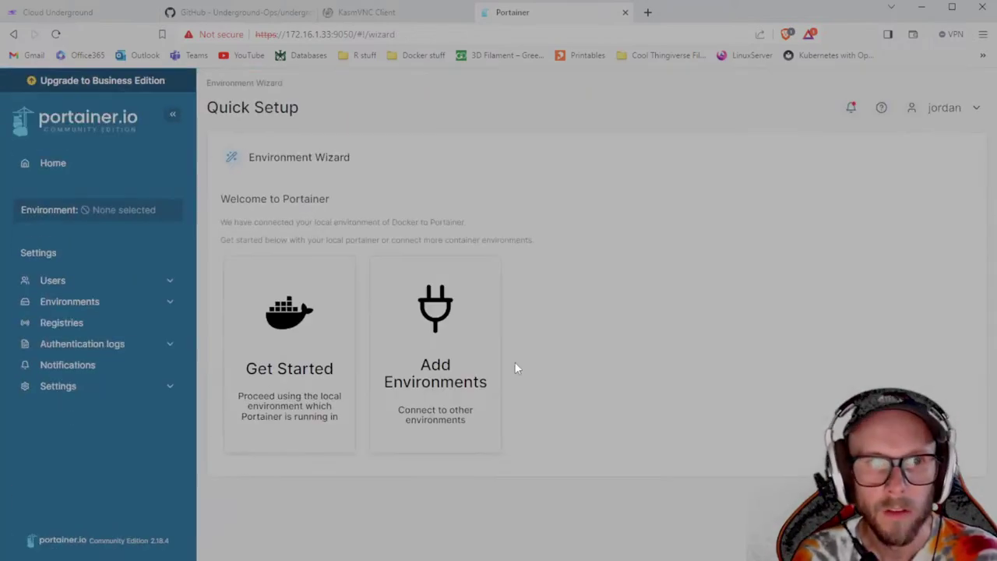
Open the local environment's Containers list and start an Exec Console on Inner-DNS-Control.
click(291, 382)
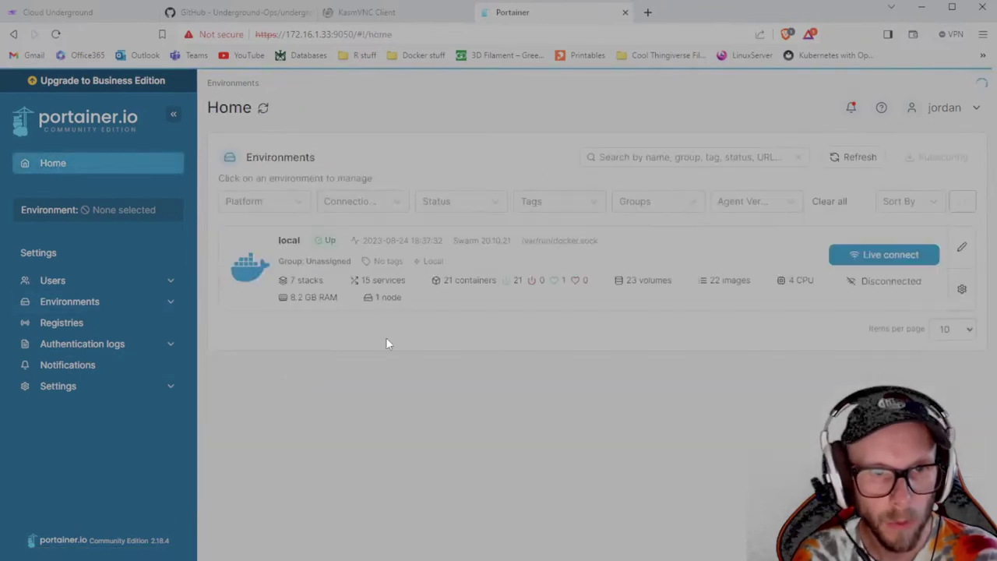
click(436, 416)
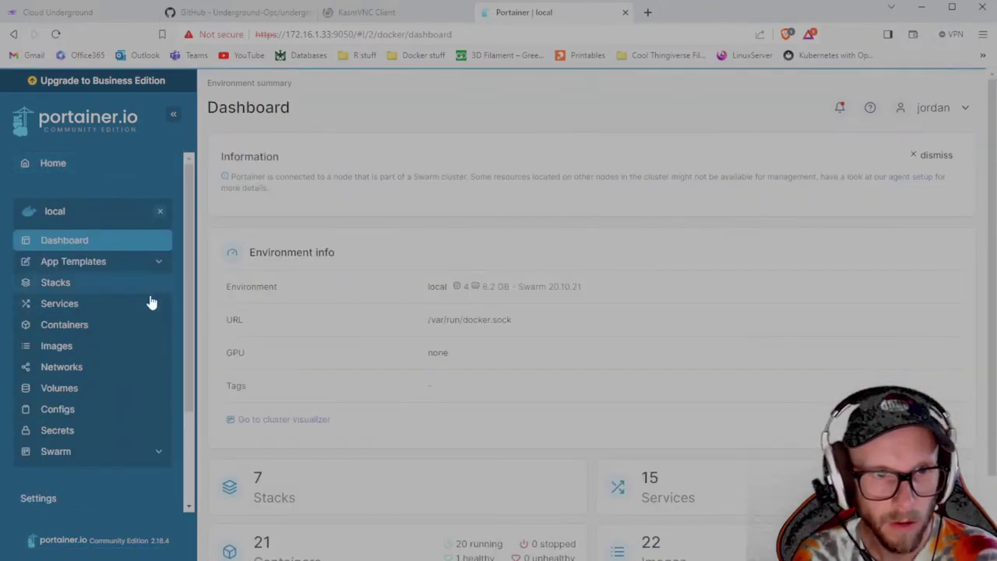
scroll(289, 476, down, 1)
click(288, 476)
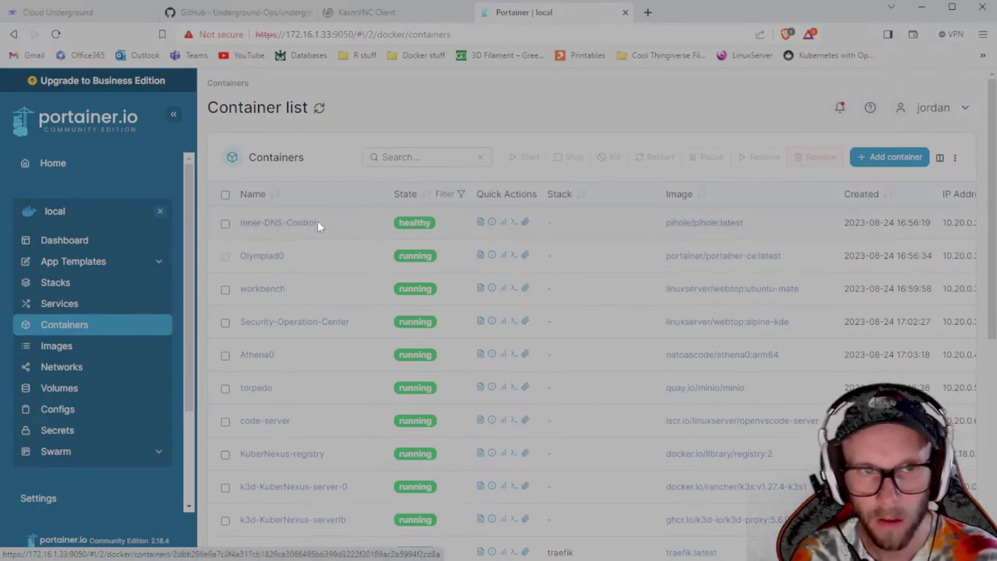
click(512, 223)
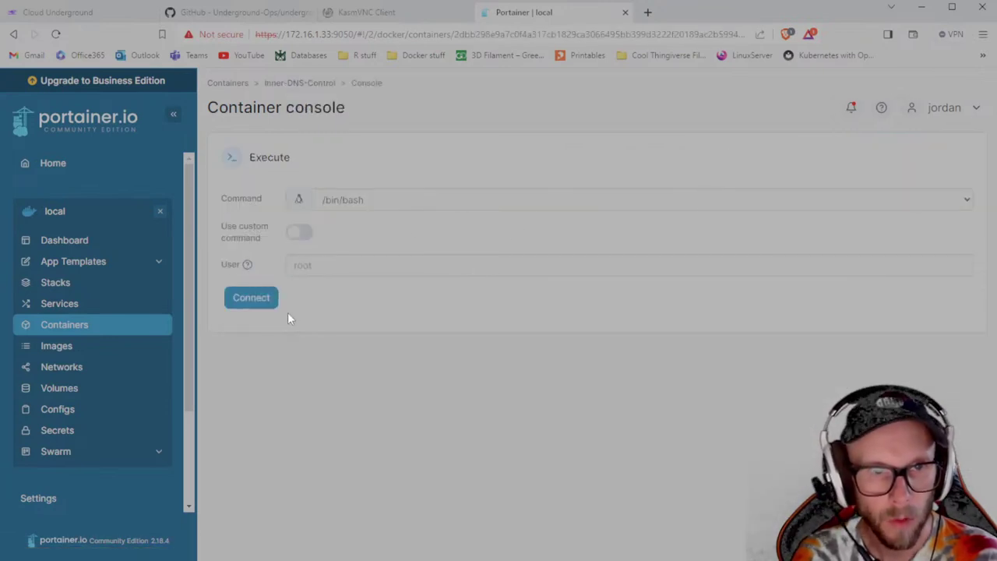
Connect bash, run pihole -a -p to set and confirm a new password, then exit the shell.
click(247, 301)
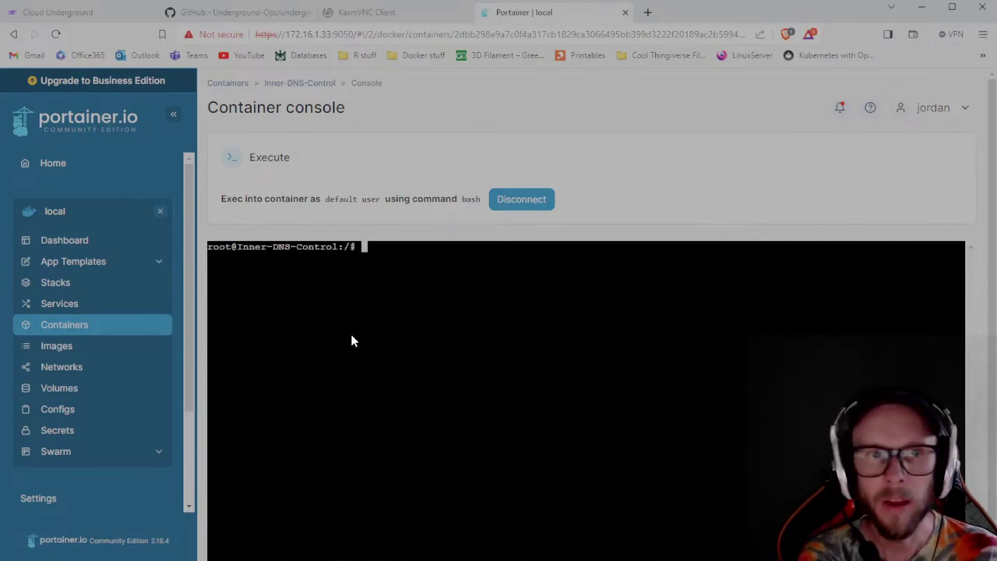
text(pihol)
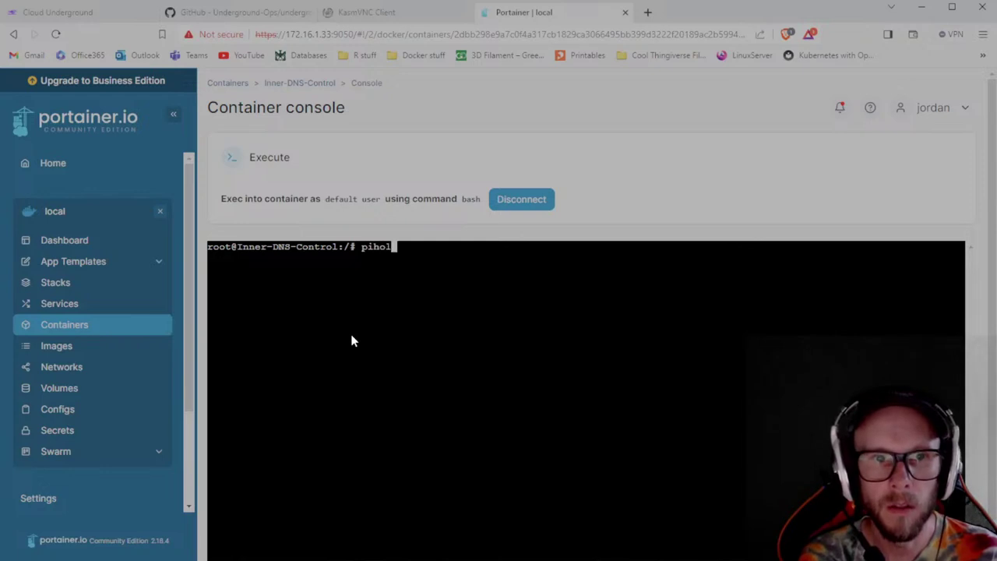
text(e -a -p)
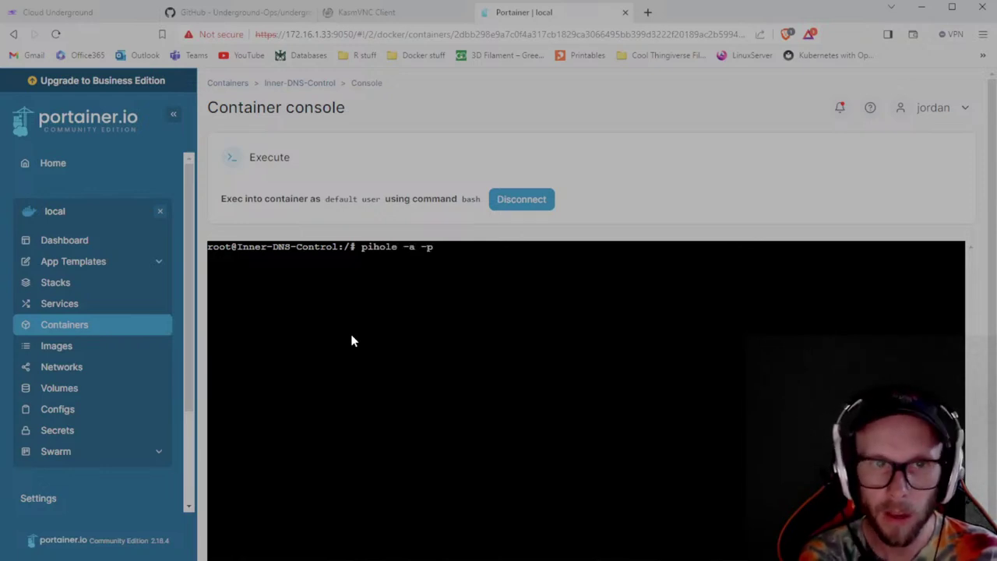
key(Return)
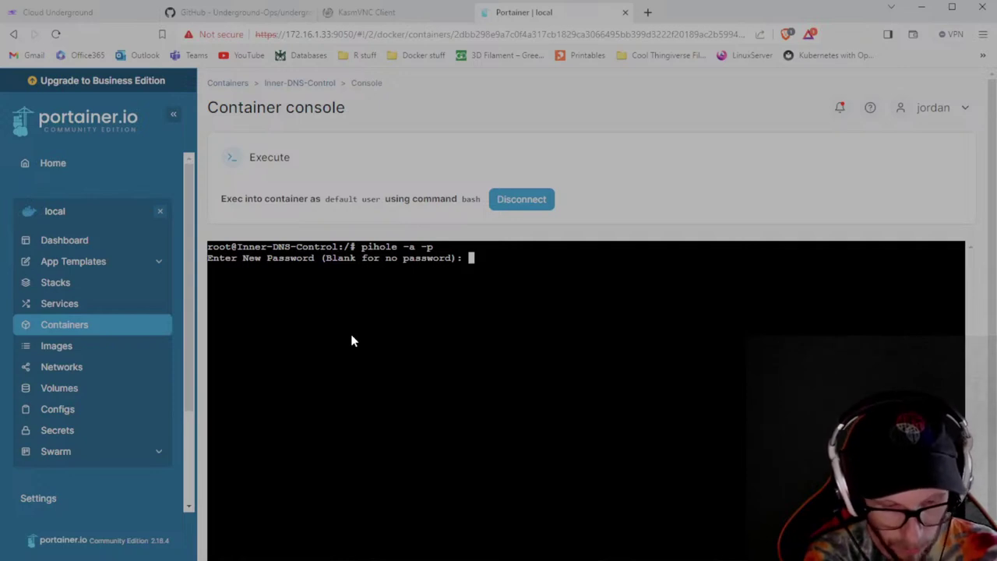
key(Return)
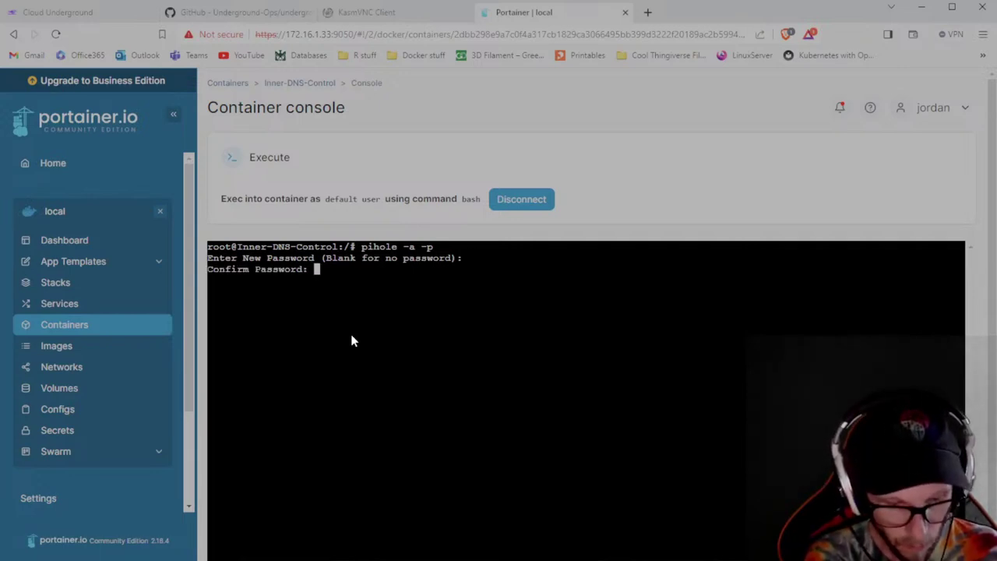
key(Return)
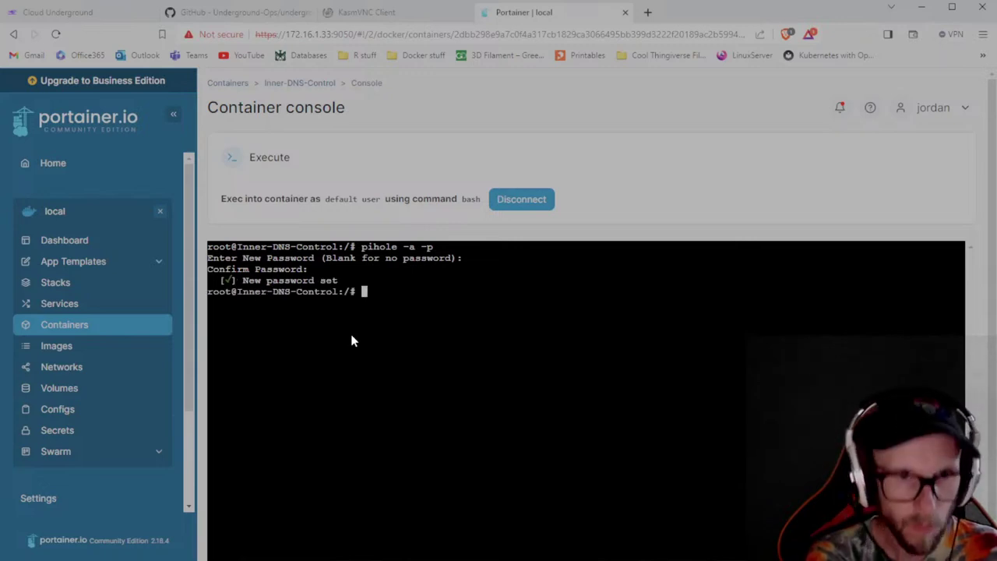
text(exit)
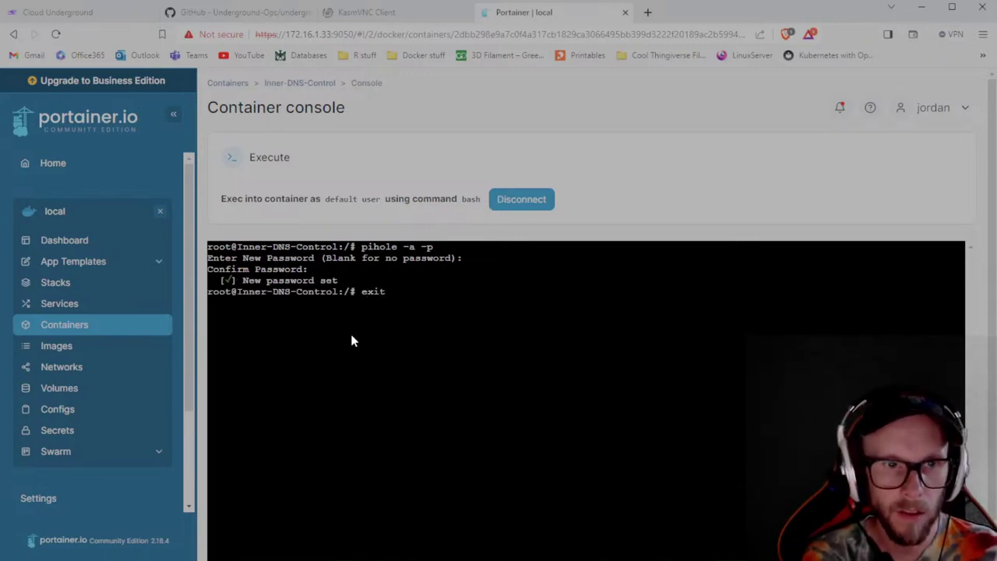
key(Return)
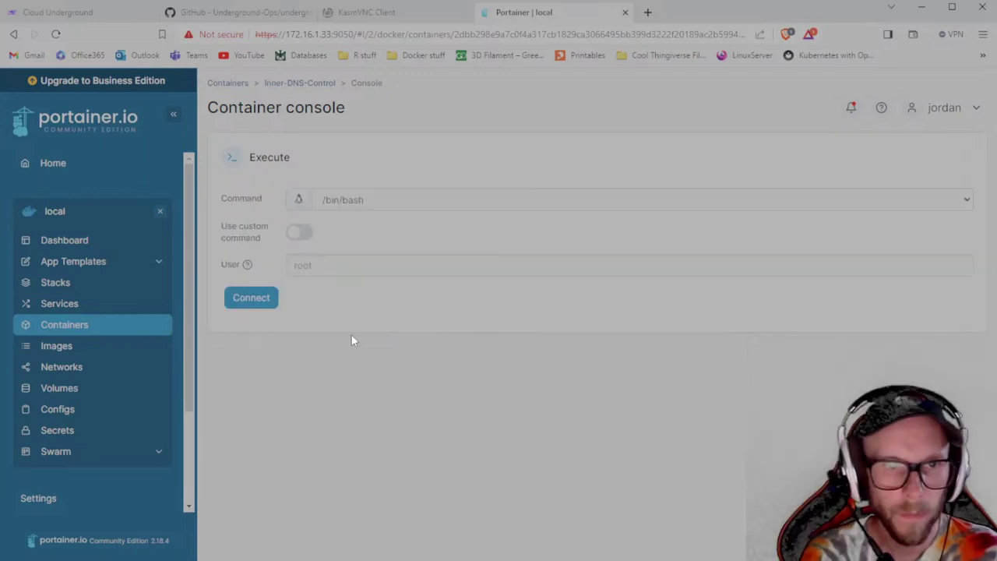
Open the Services list and scale gitlab_gitlab down to 0 replicas.
click(49, 324)
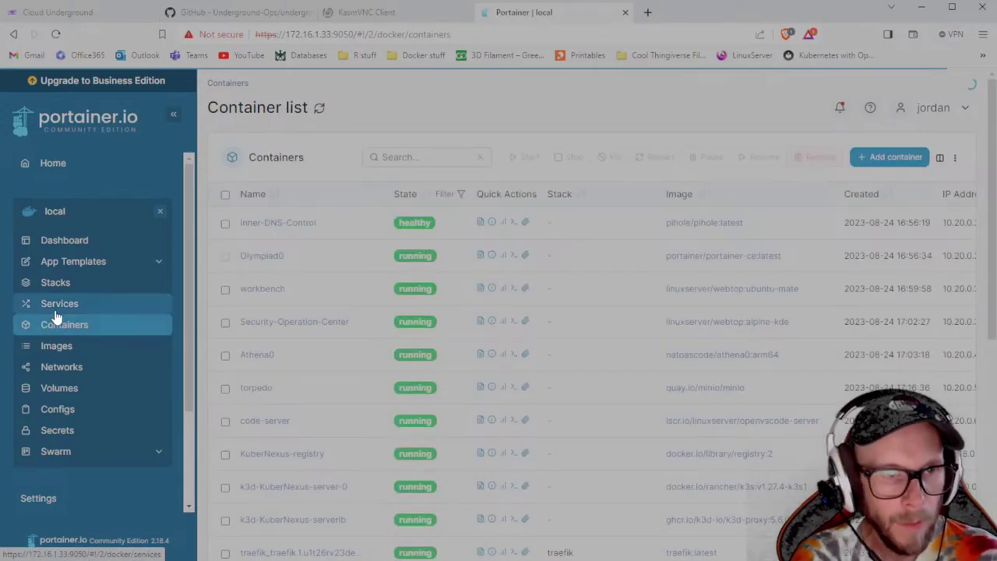
click(55, 310)
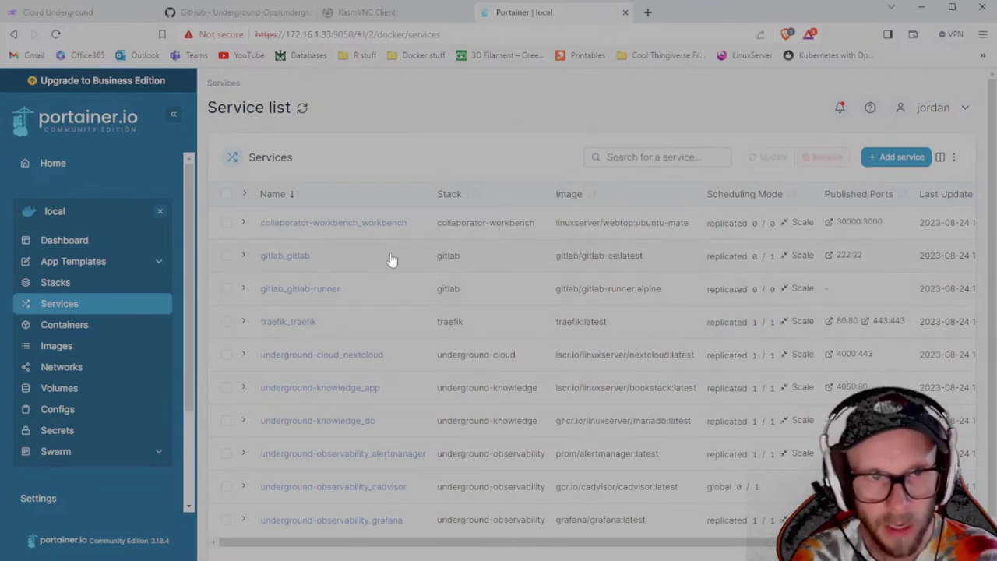
click(801, 255)
click(898, 260)
key(Return)
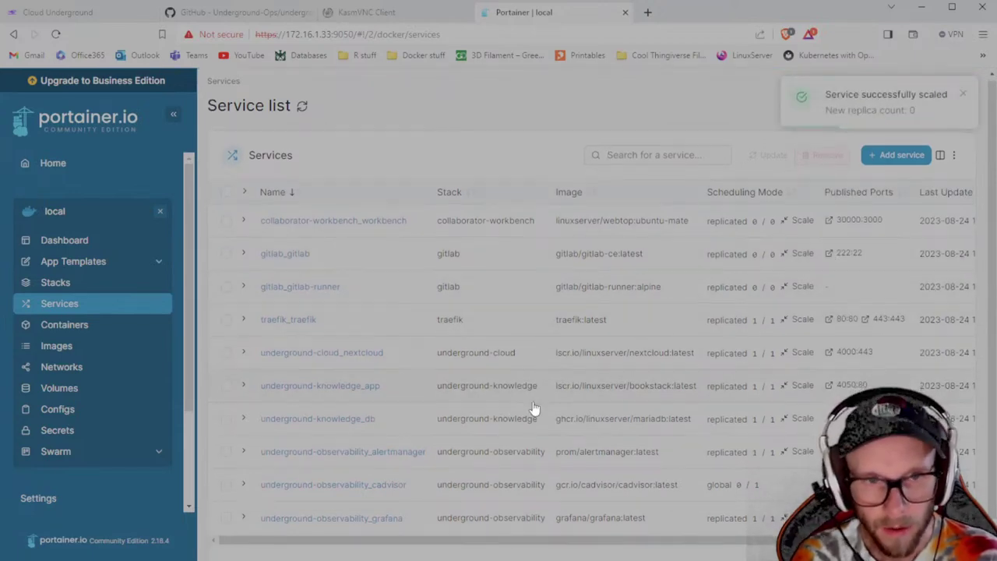
Scale the underground_cloud_nextcloud service to 0 replicas.
scroll(536, 412, down, 2)
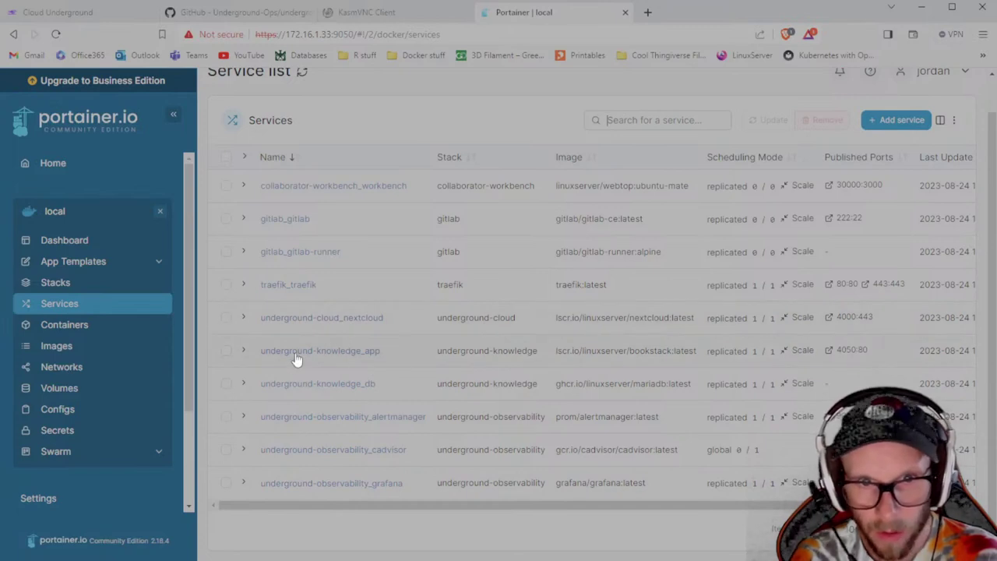
click(771, 324)
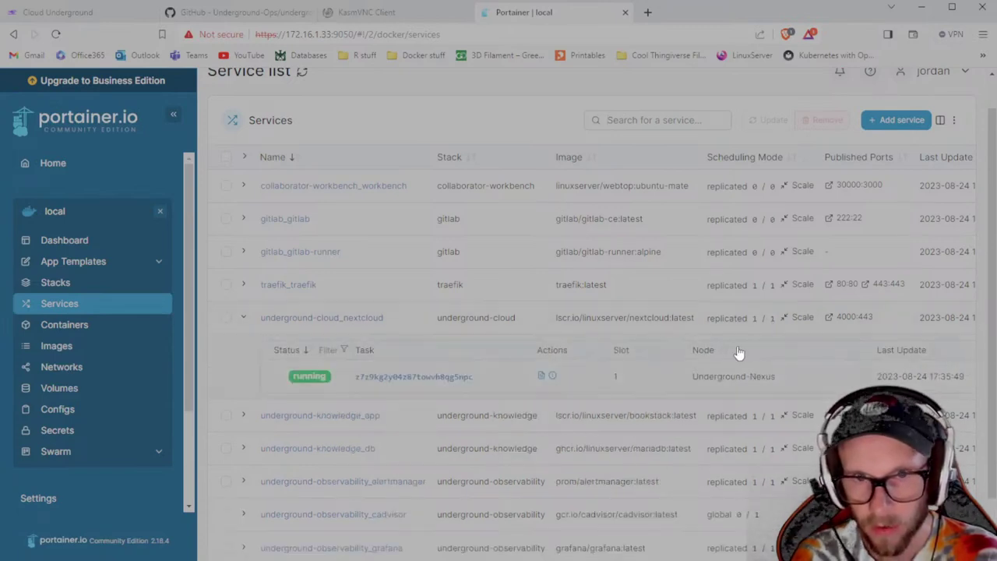
click(795, 318)
key(BackSpace)
text(0)
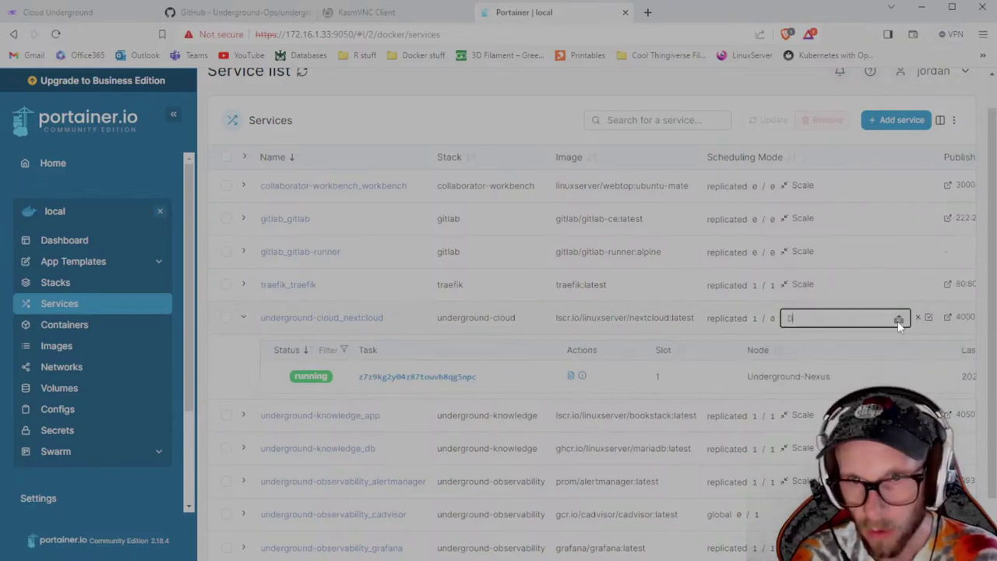
key(Return)
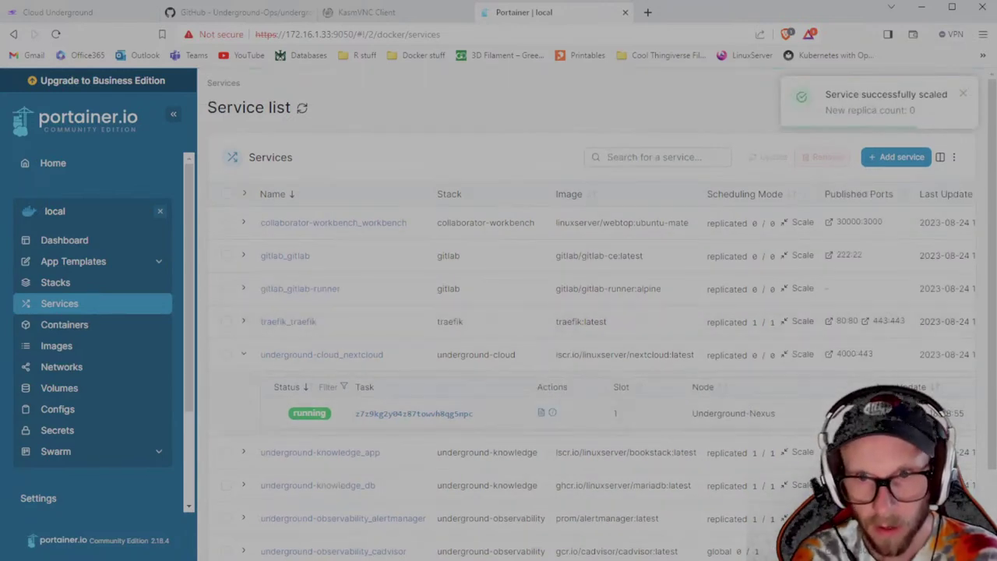
click(244, 356)
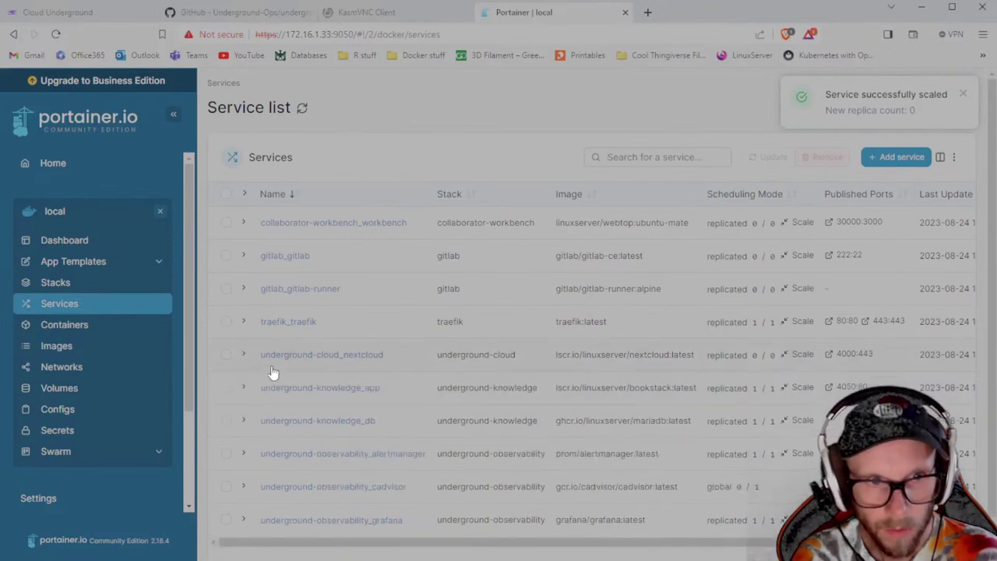
Scale knowledge_app and knowledge_db to 0 replicas, then switch to the KasmVNC Client tab.
click(787, 390)
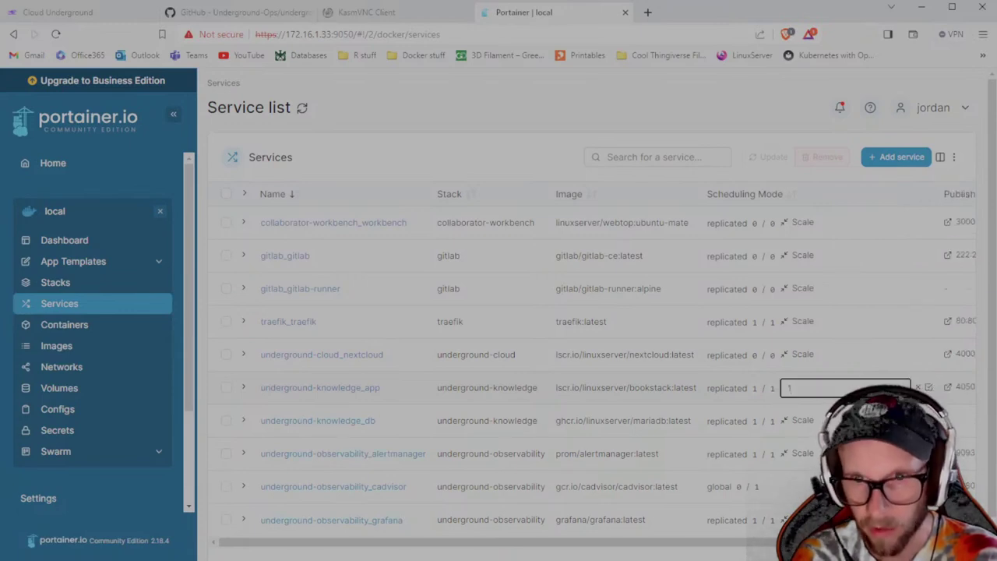
text(0)
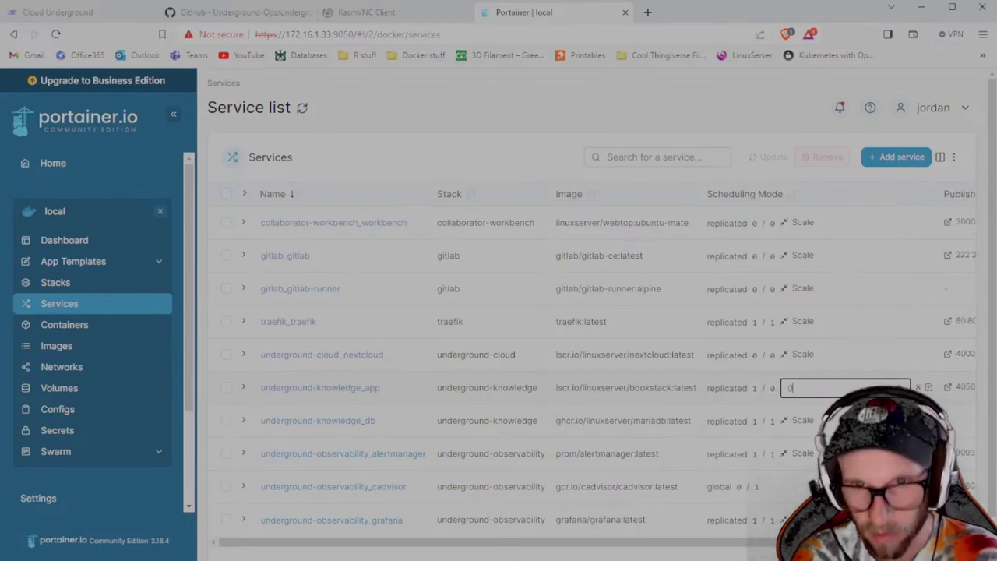
key(Return)
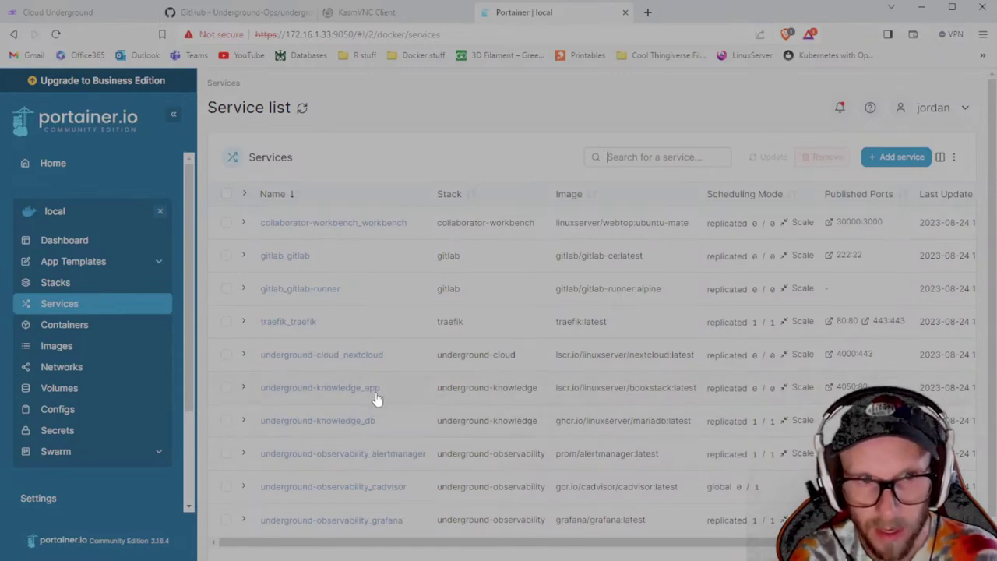
click(773, 429)
click(775, 429)
click(777, 425)
click(798, 421)
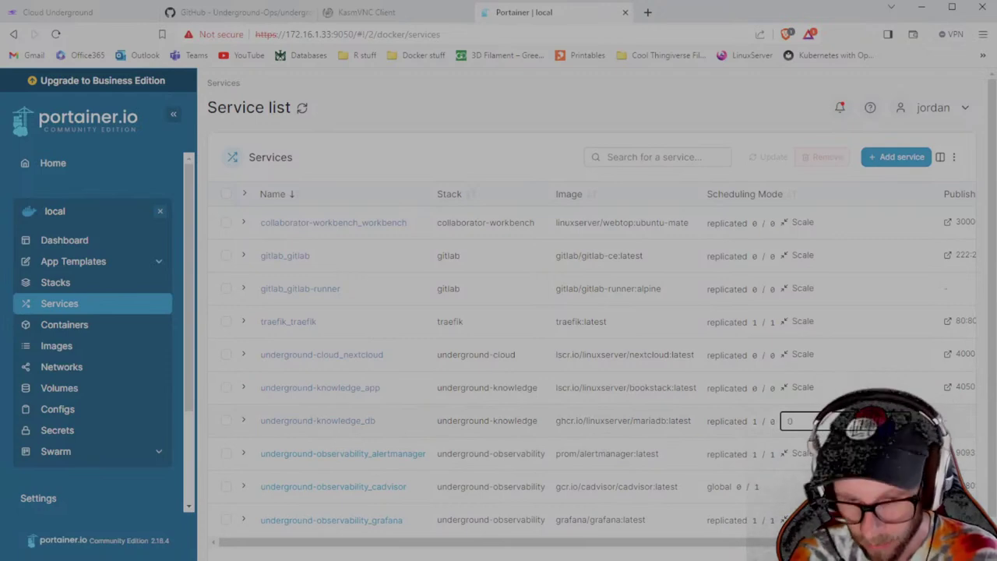
text(0)
key(Return)
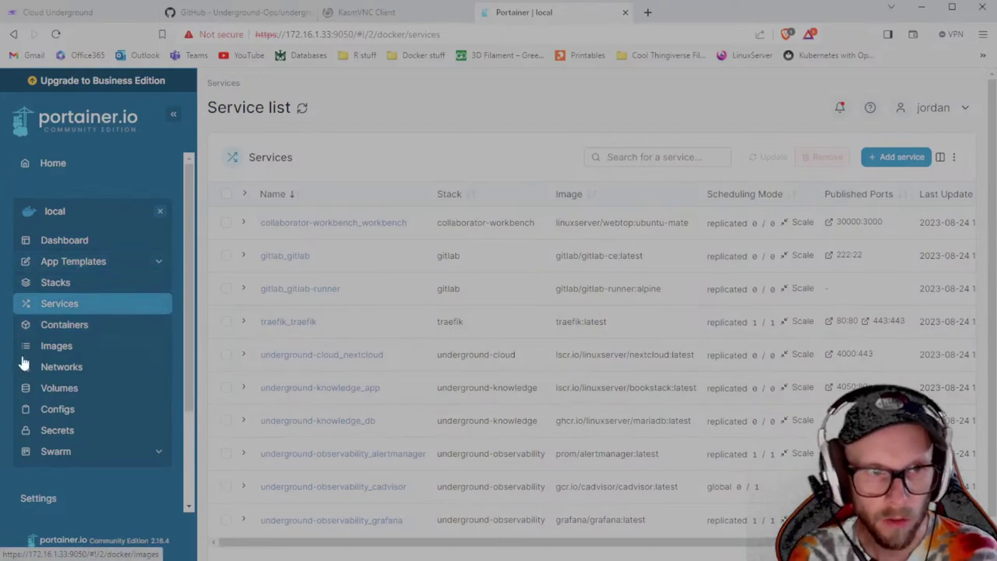
click(49, 334)
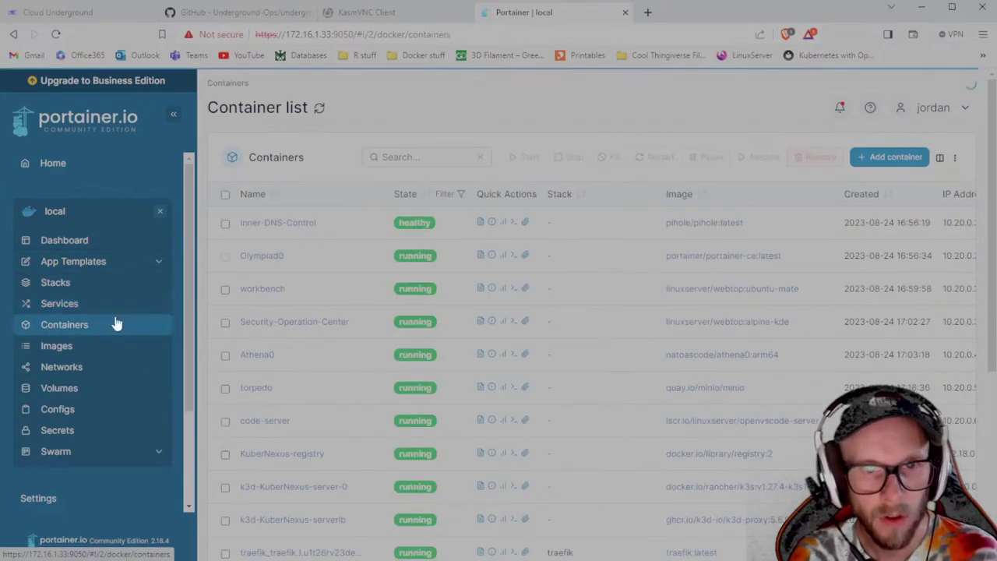
click(374, 19)
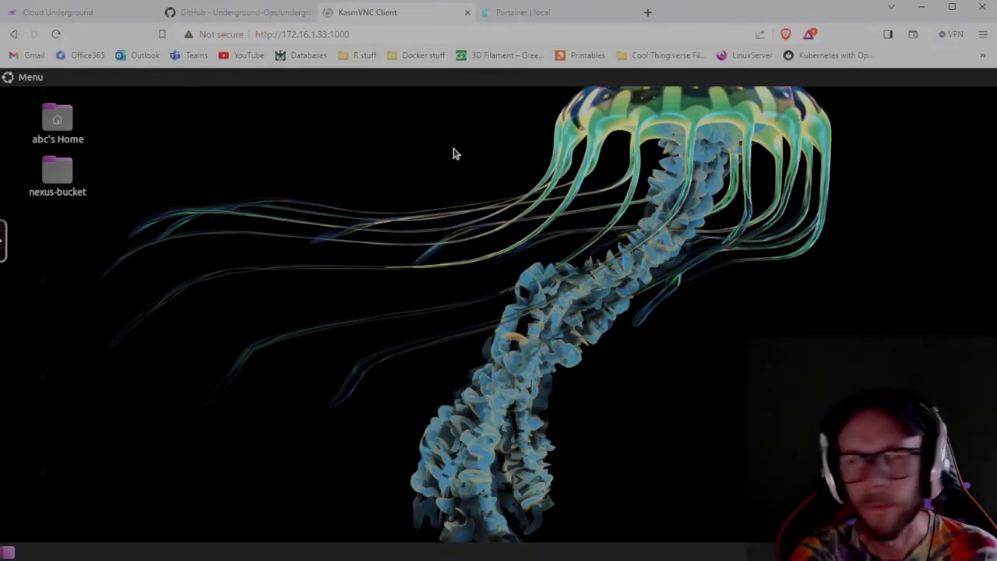
Launch Firefox from Menu > Internet, reloading the page after the noVNC error.
click(24, 81)
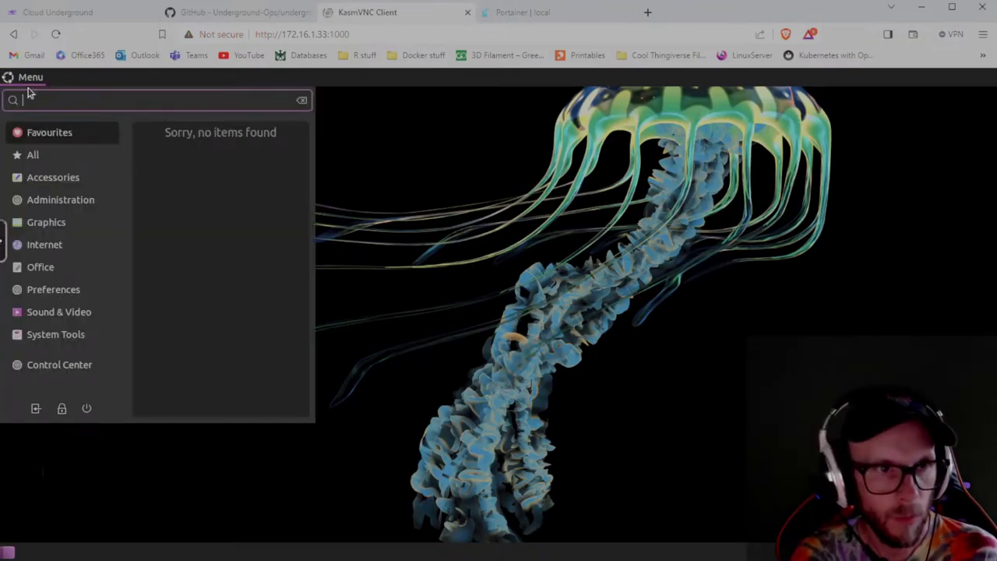
mouse_move(49, 254)
click(207, 138)
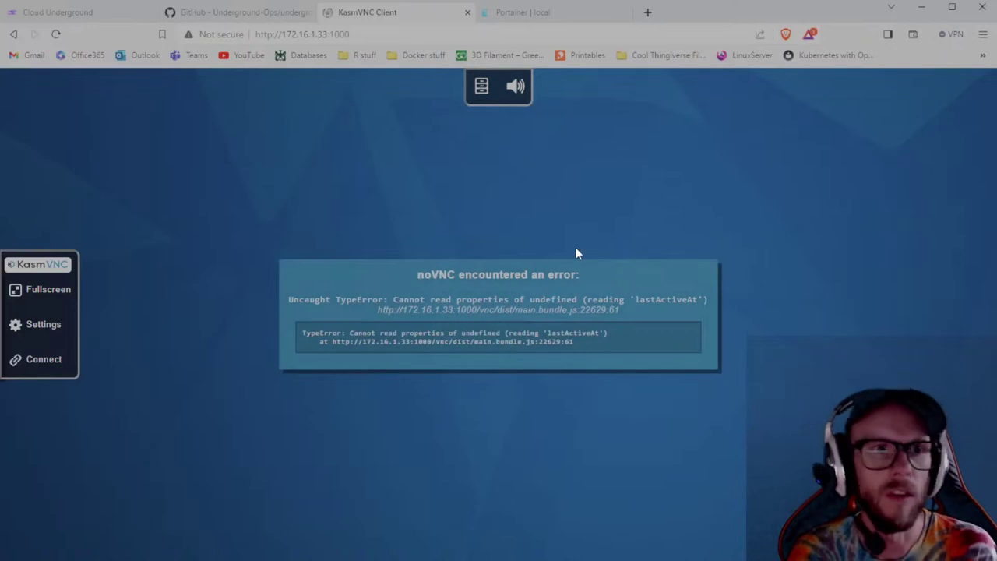
click(57, 33)
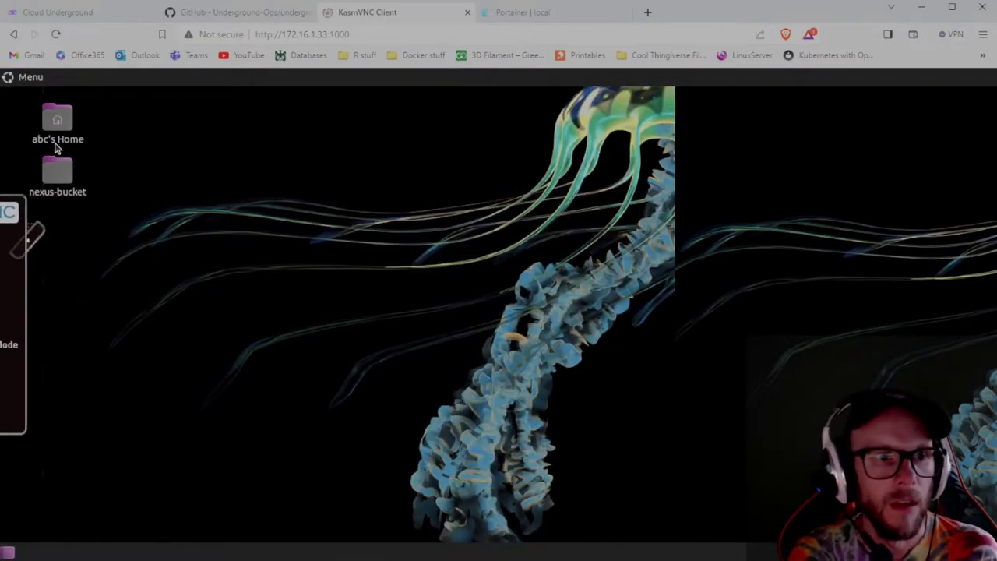
click(25, 78)
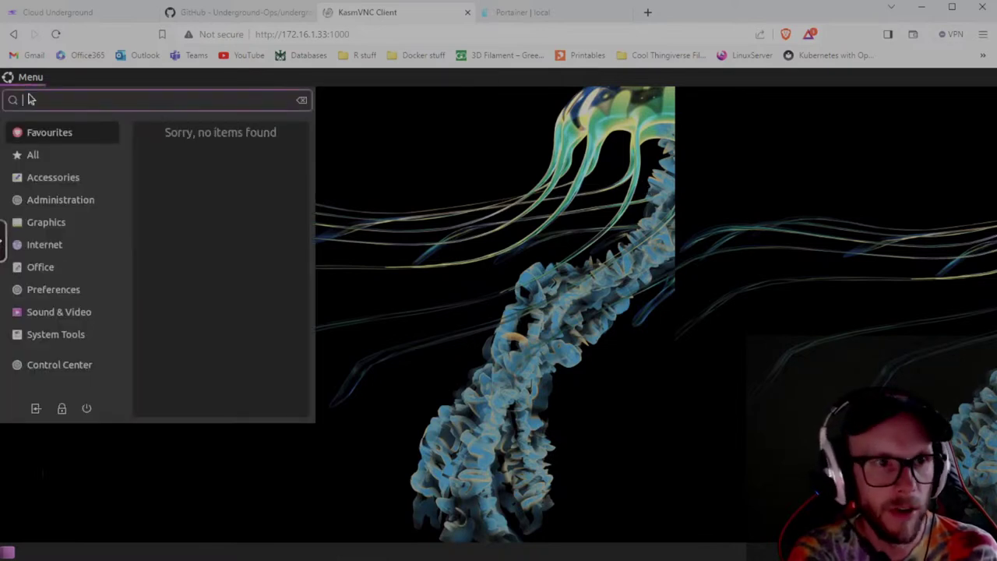
mouse_move(39, 252)
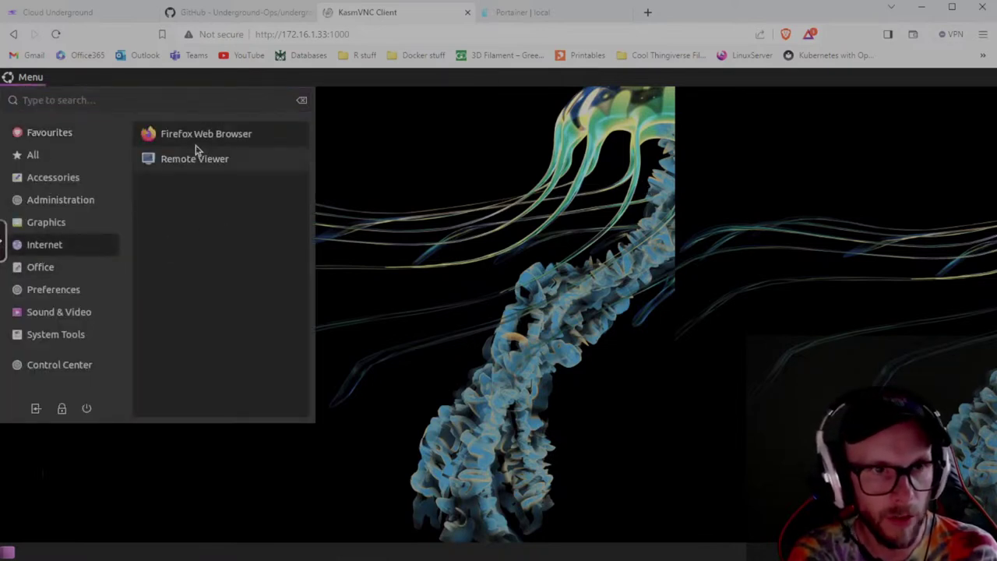
click(547, 296)
Relaunch Firefox, close the garbled window, and show the System Tools applications menu.
click(28, 78)
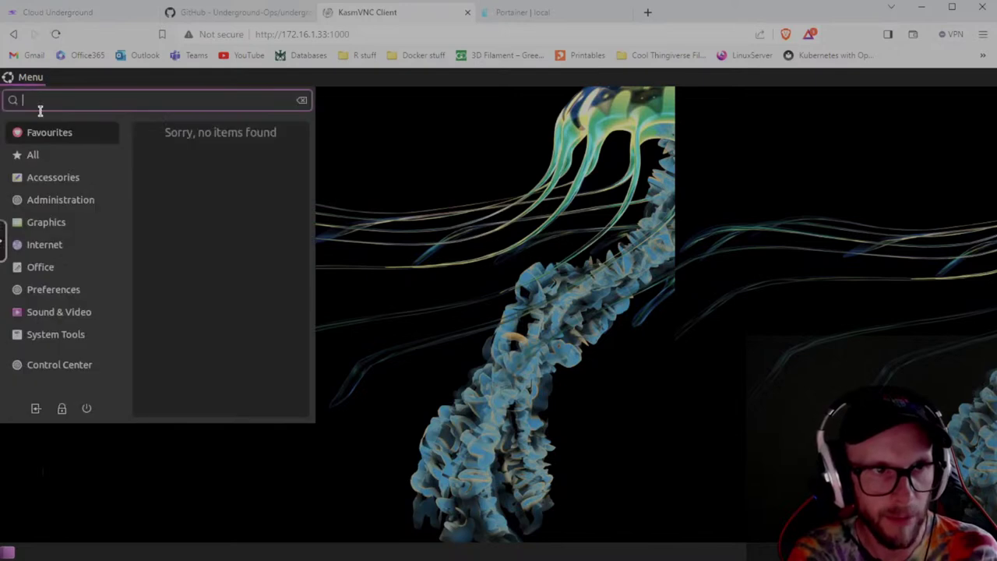
mouse_move(39, 251)
click(195, 135)
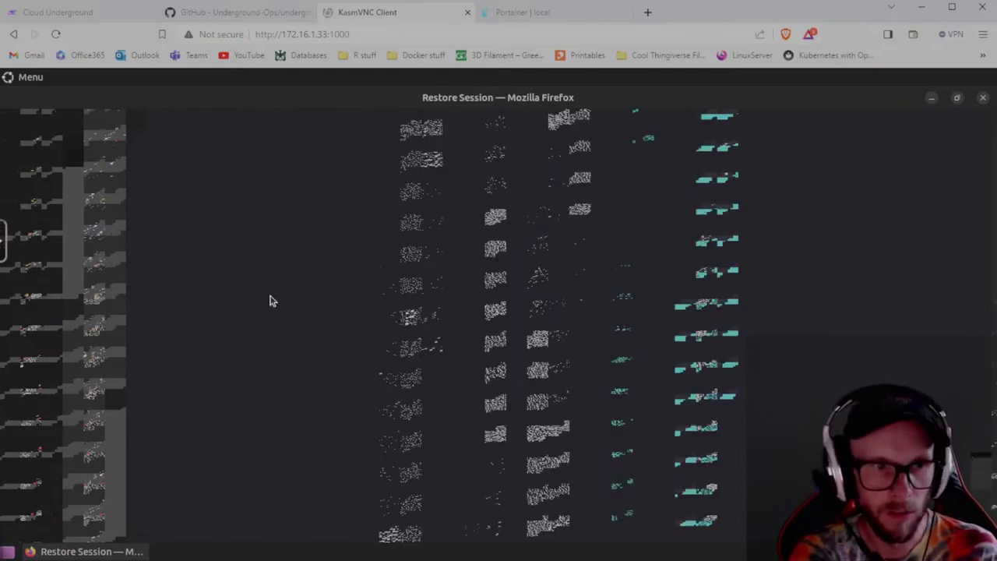
click(983, 98)
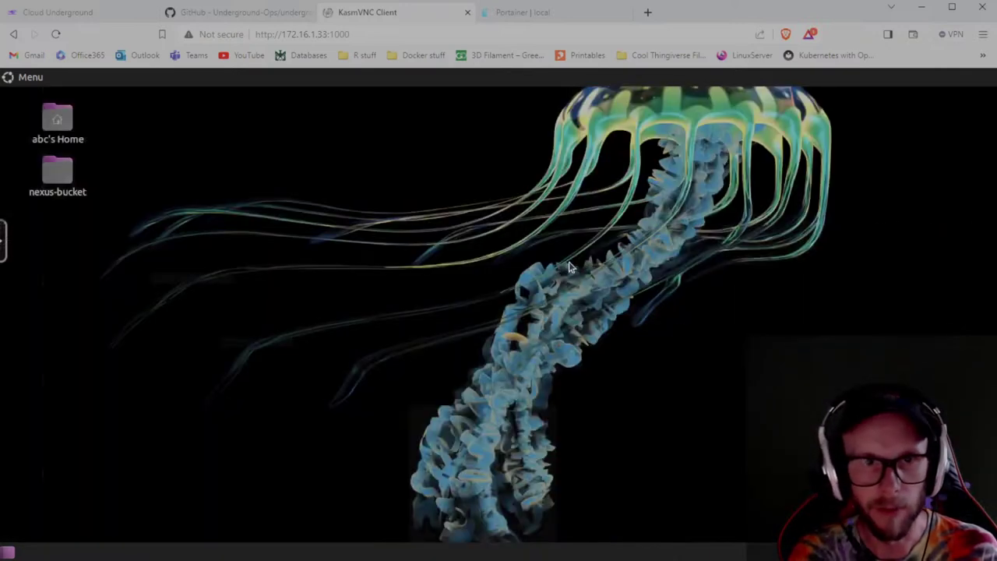
click(29, 80)
click(54, 337)
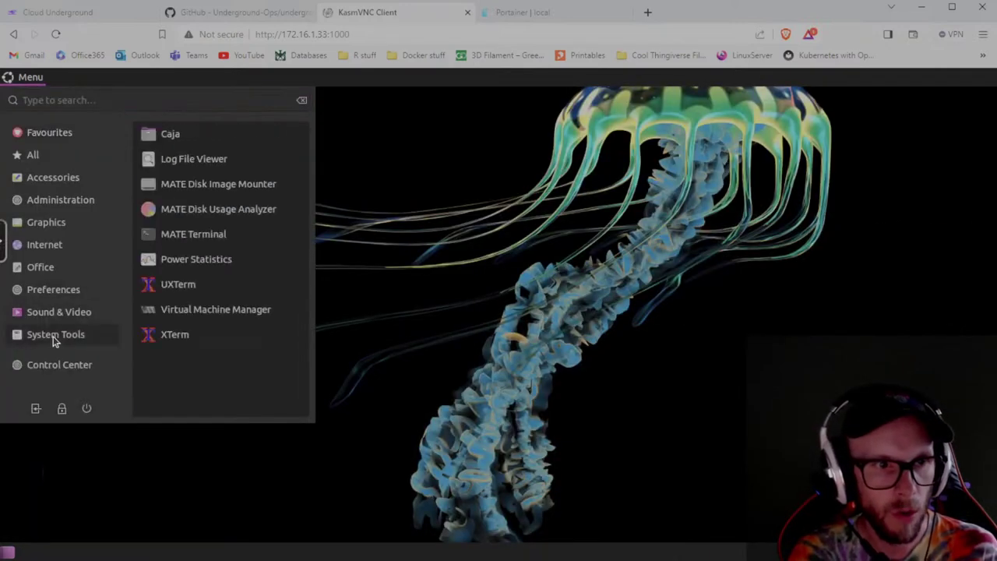
Open MATE Terminal, run firefox -safemode, and close the Firefox window that appears.
click(178, 234)
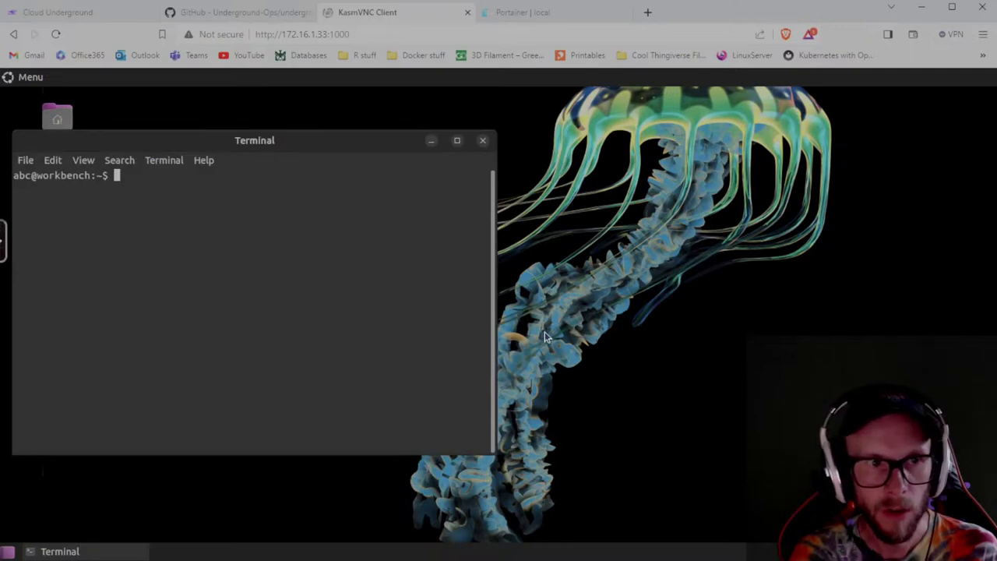
text(firefox )
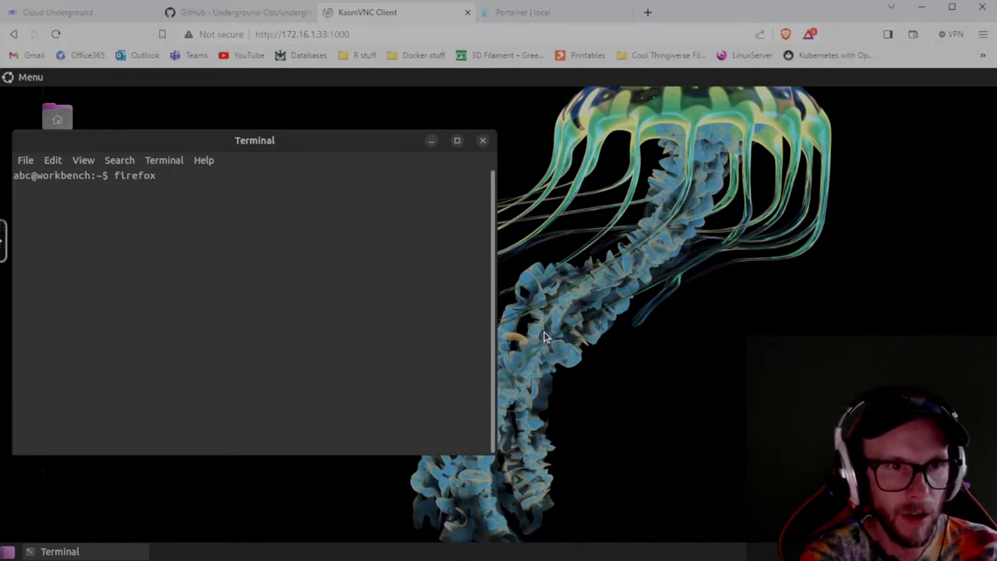
text(-safemode)
key(Return)
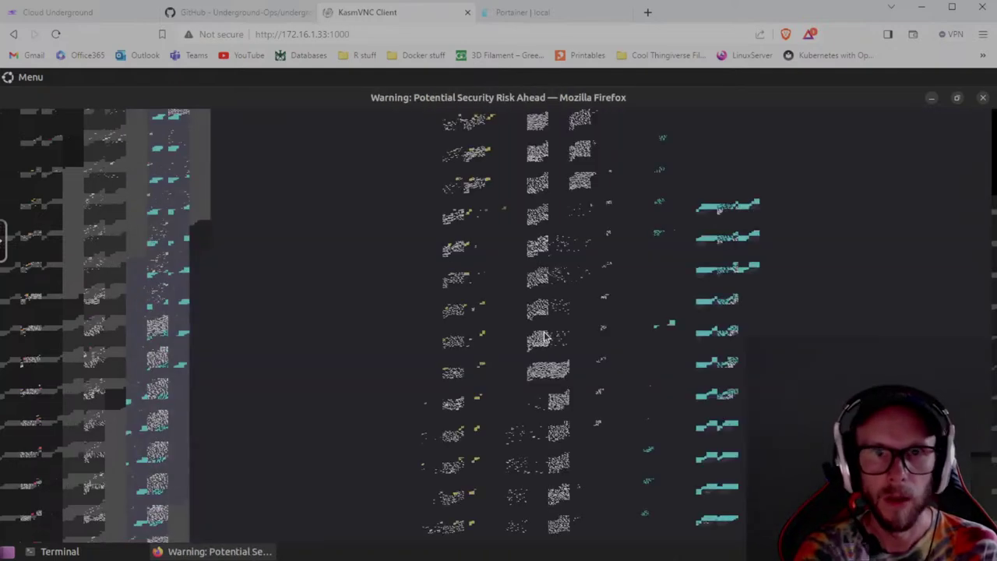
click(984, 97)
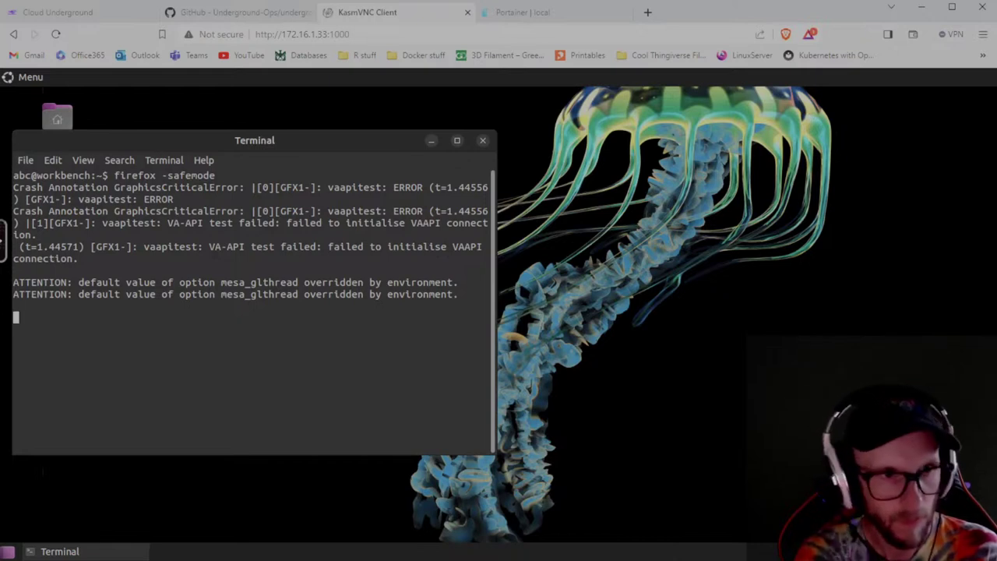
Run firefox safemode from the terminal and close the Server Not Found window.
text(ex)
key(BackSpace)
text(fireo)
key(BackSpace)
text(fox)
key(BackSpace)
key(BackSpace)
key(BackSpace)
text(fox safema)
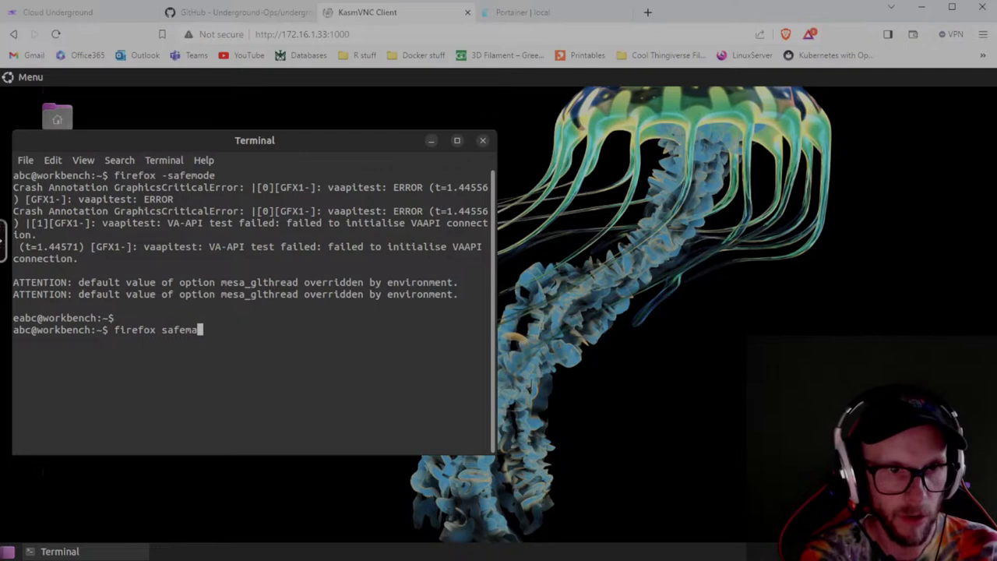
key(BackSpace)
text(mode)
key(Return)
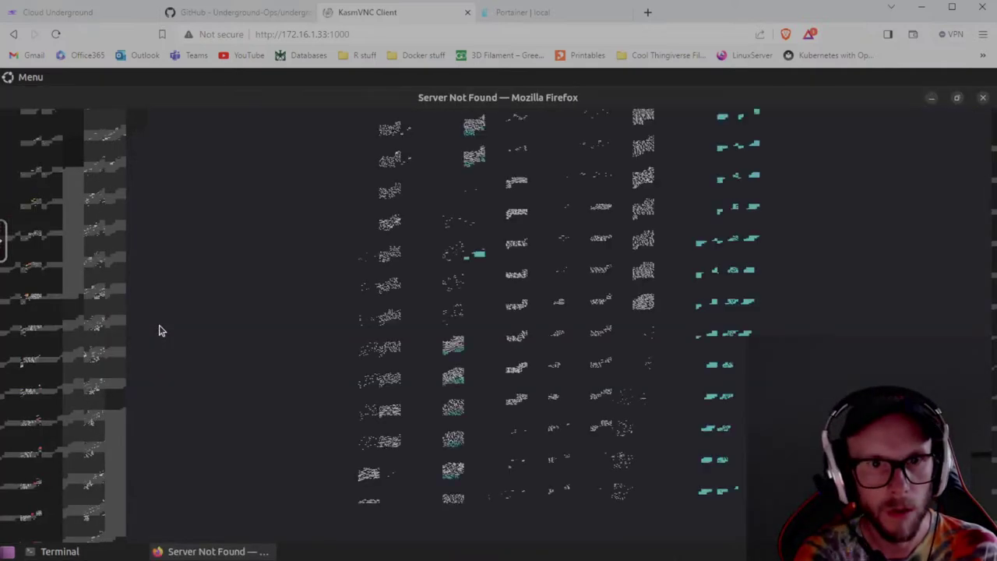
click(983, 98)
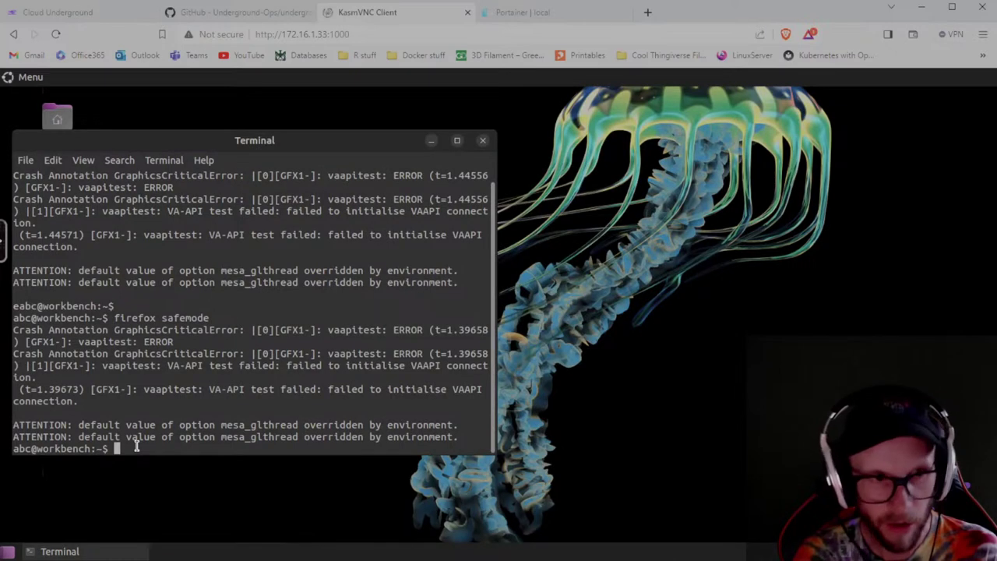
List Firefox's command-line options with firefox --help and scroll up through the output.
text(firefox --help)
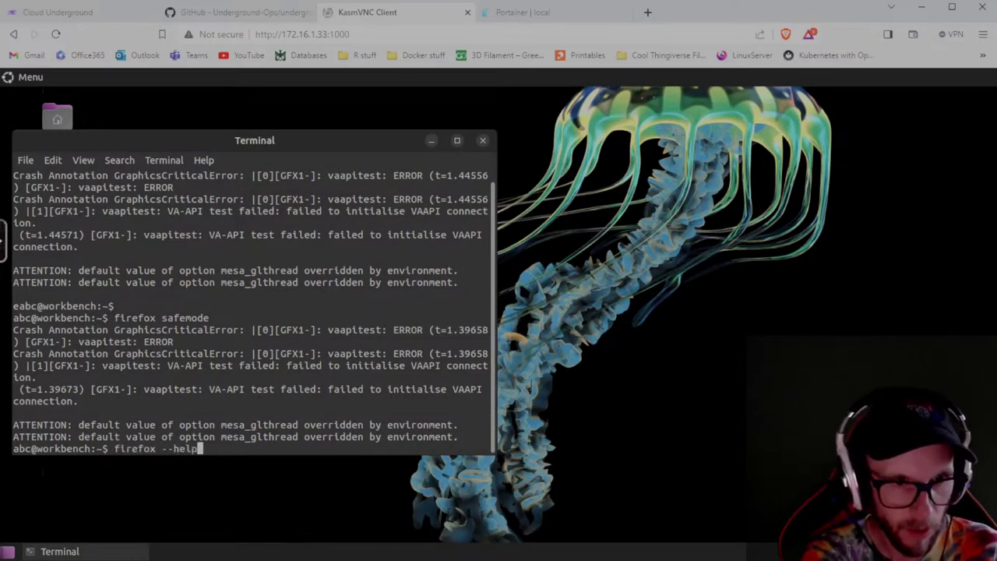
key(Return)
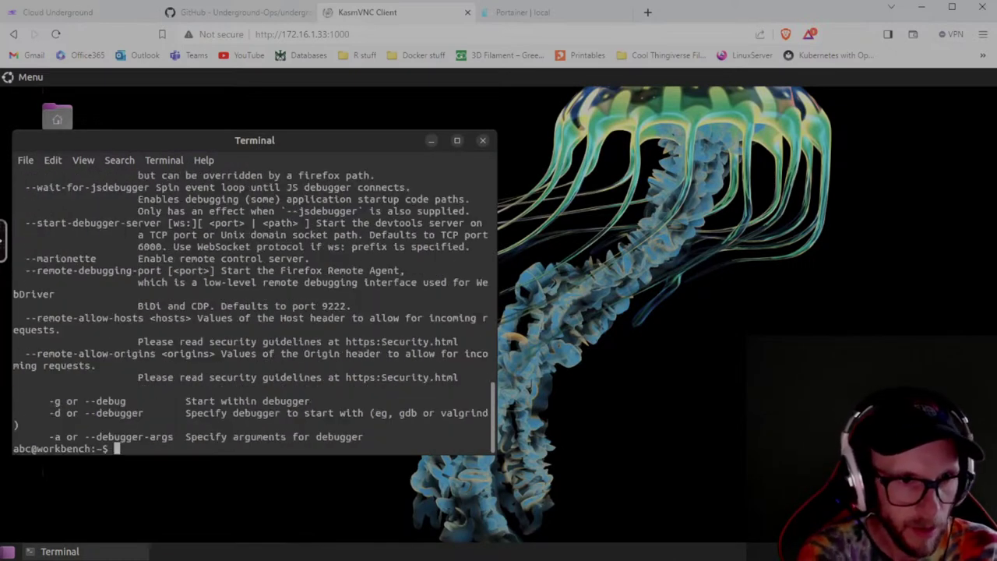
scroll(152, 360, up, 10)
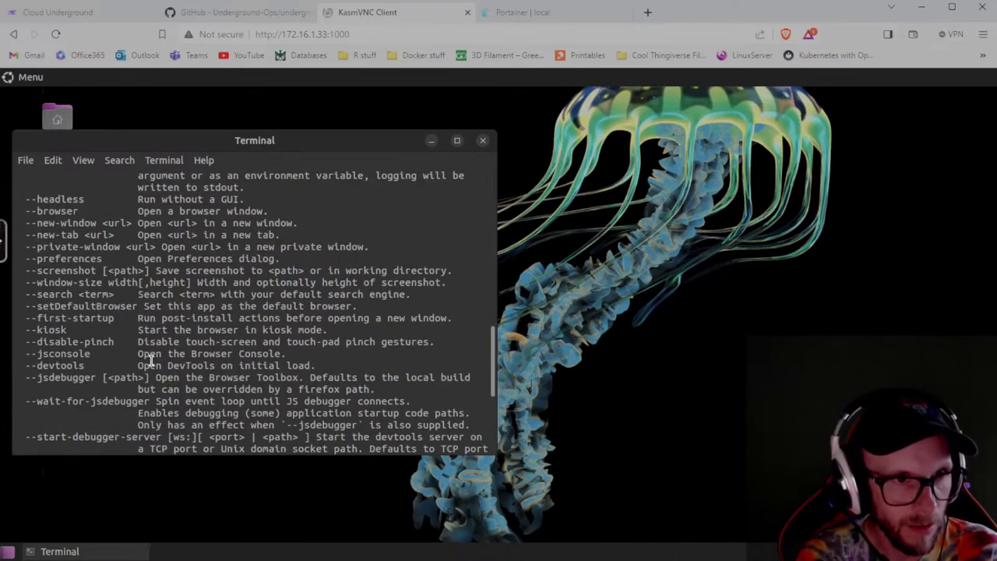
scroll(151, 360, up, 4)
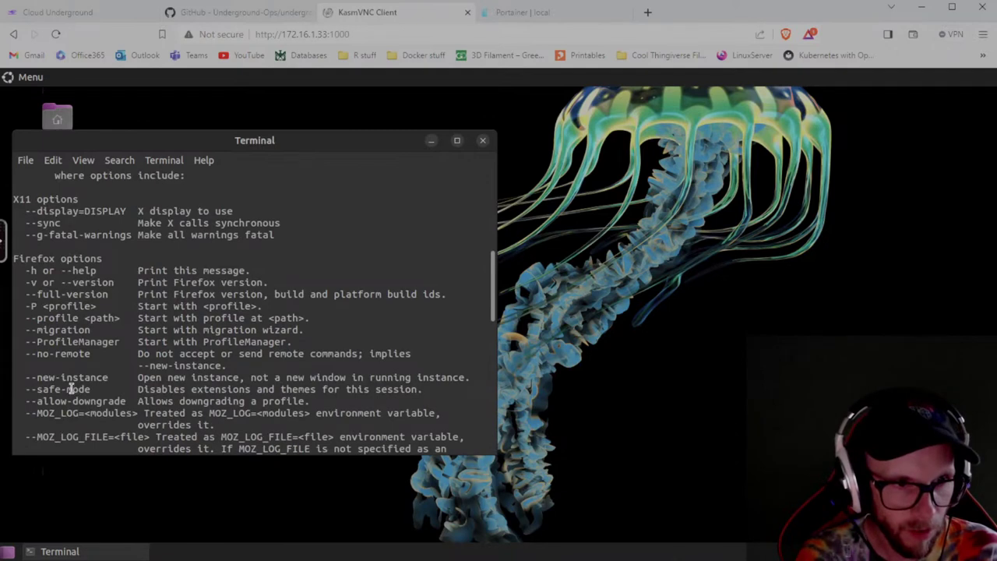
Select the --safe-mode option, then run firefox --safe-mode at the prompt.
drag(26, 388, 91, 388)
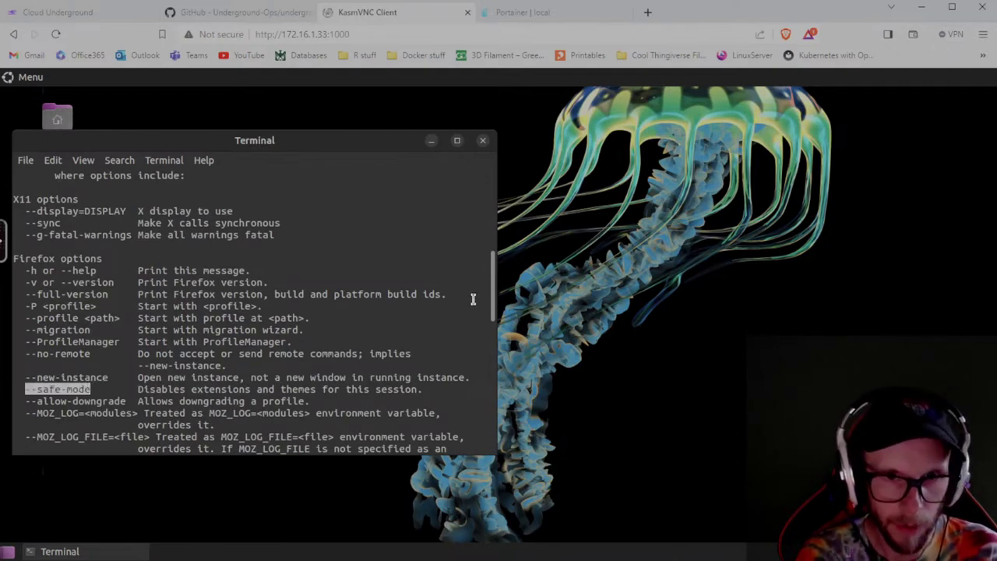
drag(494, 300, 394, 463)
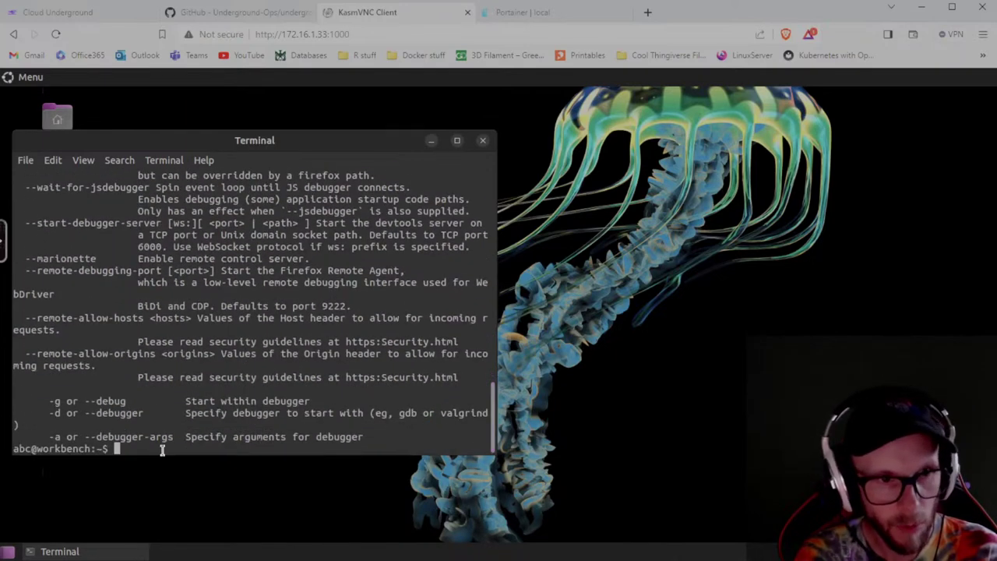
text(firefox --safe-mode)
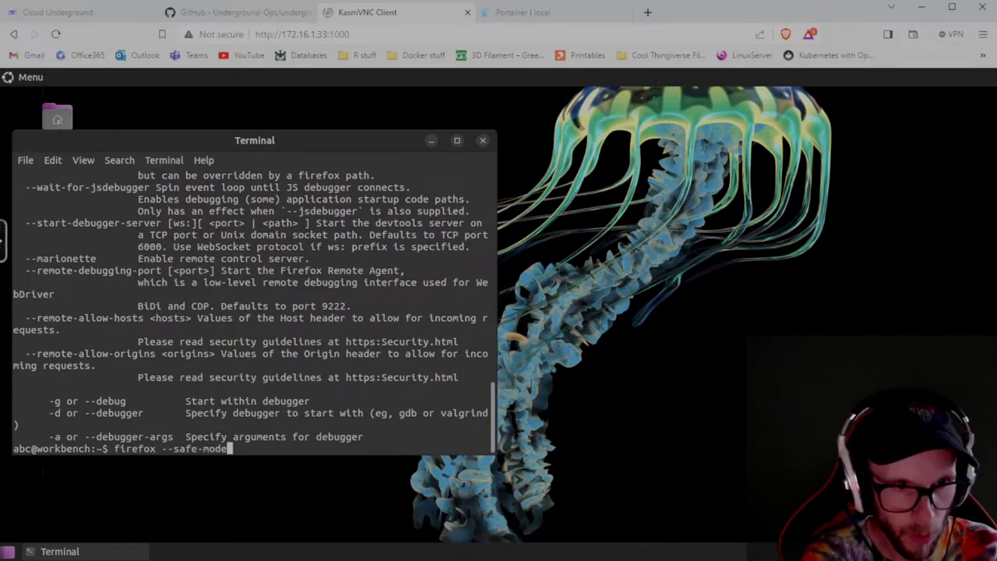
key(Return)
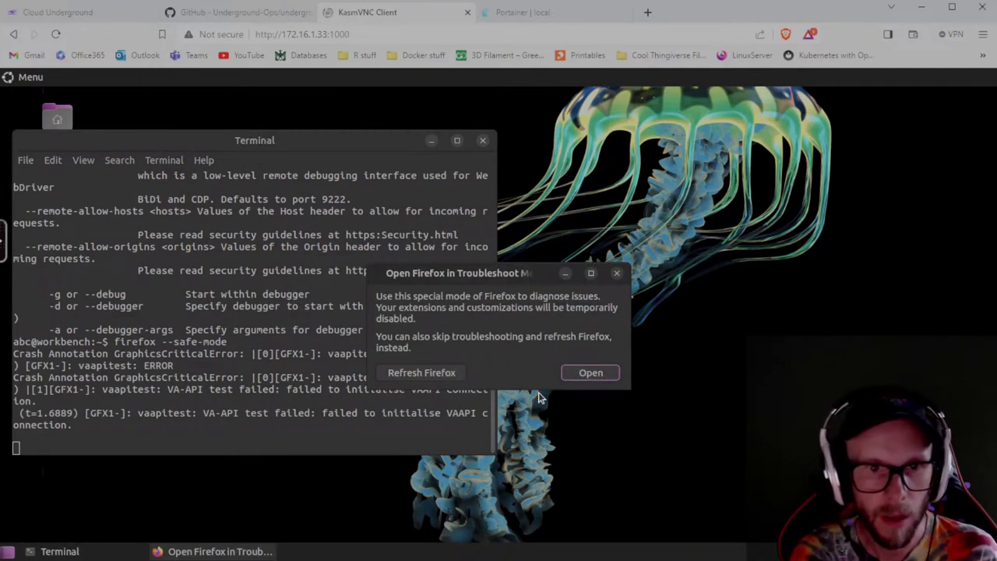
Open Firefox in troubleshoot mode and turn off recommended performance settings and hardware acceleration.
click(585, 374)
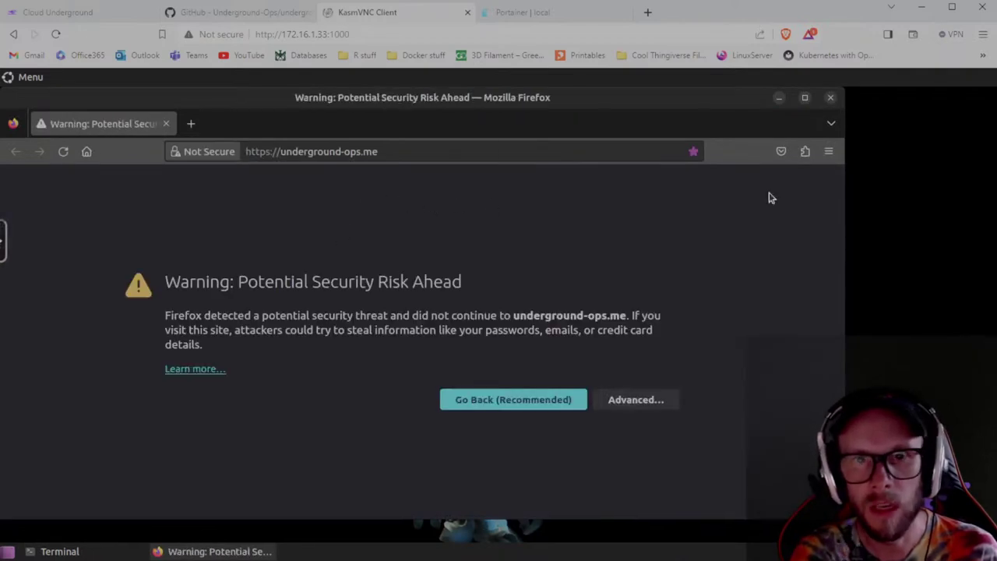
click(830, 153)
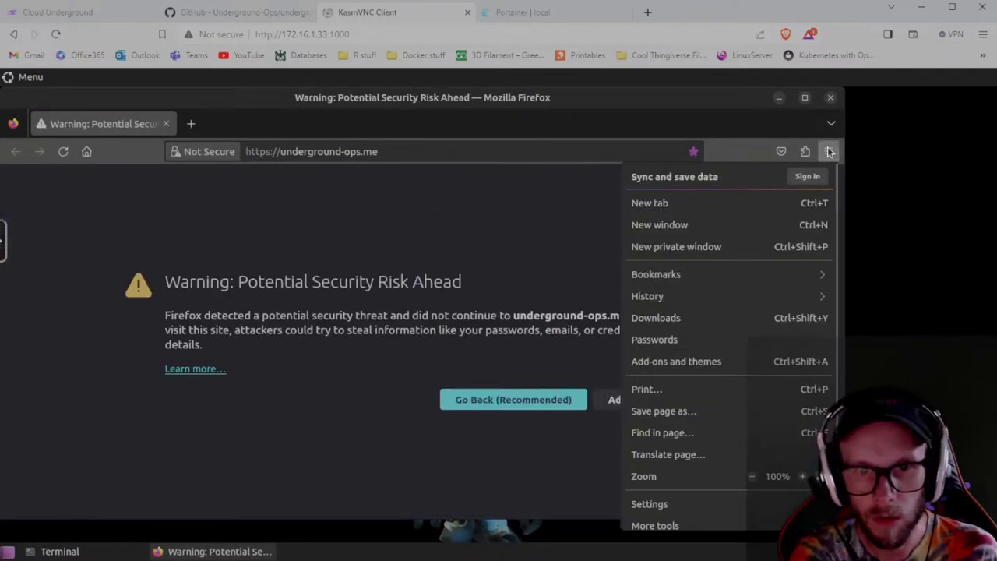
click(677, 505)
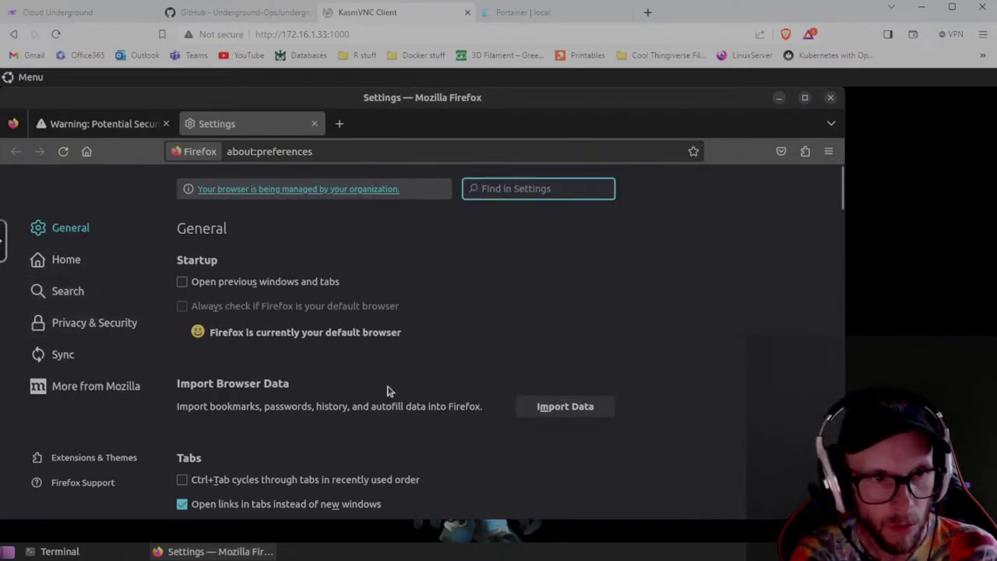
scroll(481, 366, down, 6)
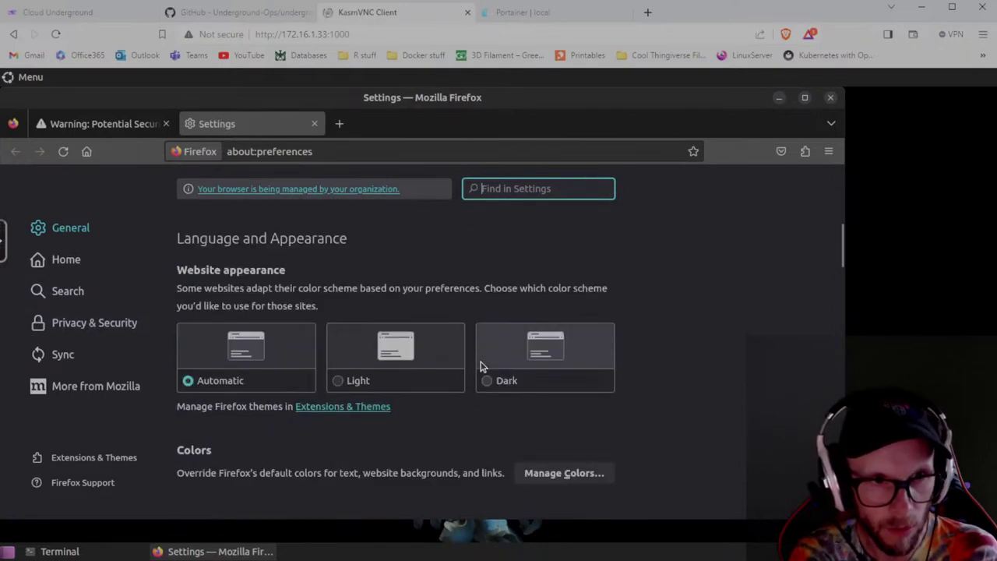
scroll(481, 366, down, 3)
scroll(481, 366, down, 2)
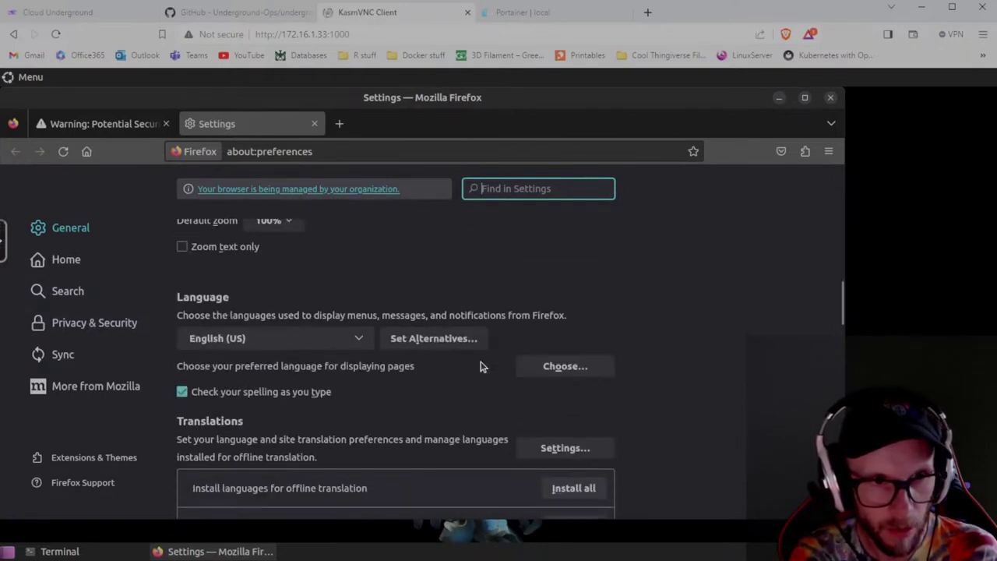
scroll(480, 366, down, 4)
scroll(481, 367, down, 10)
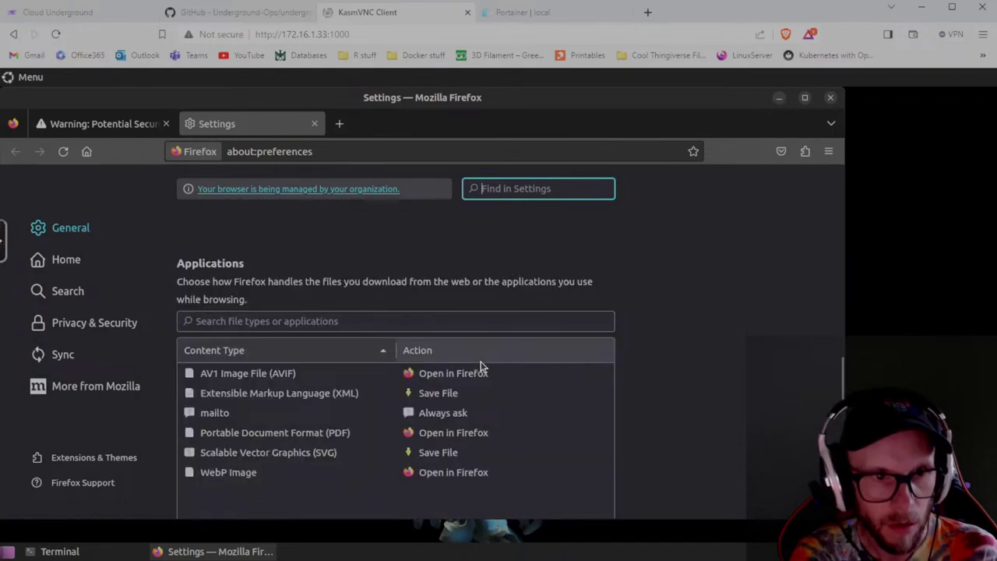
scroll(481, 367, down, 4)
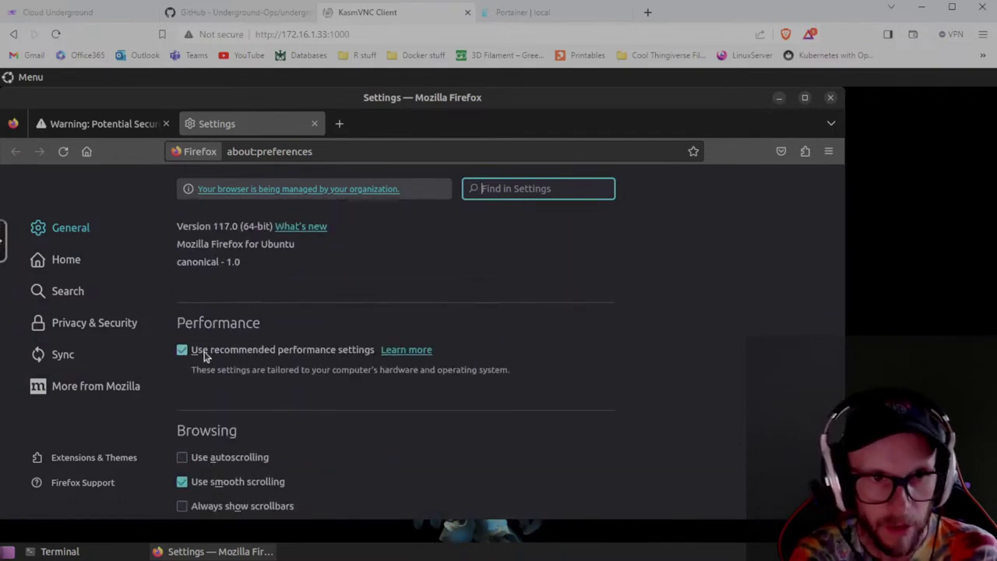
click(182, 351)
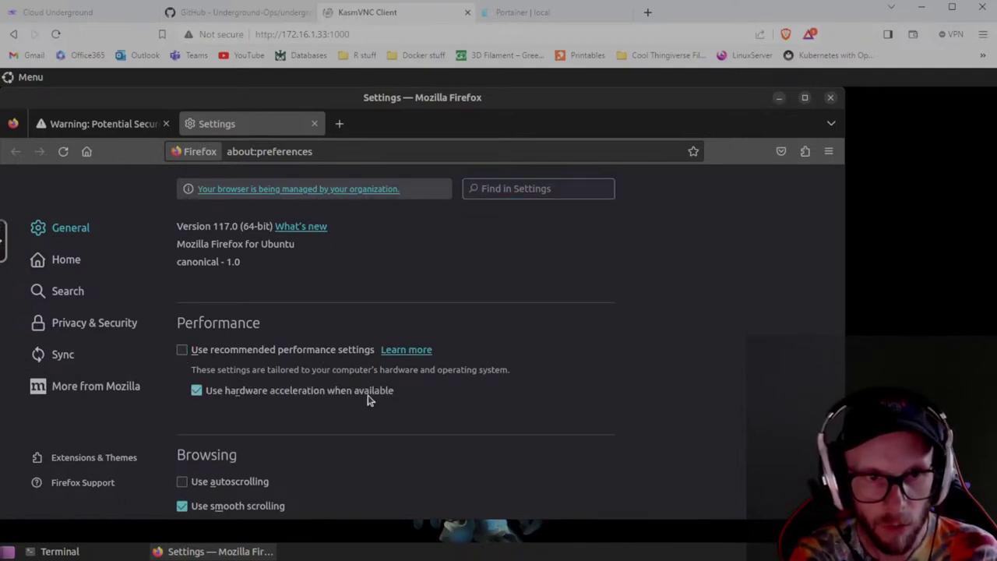
click(197, 391)
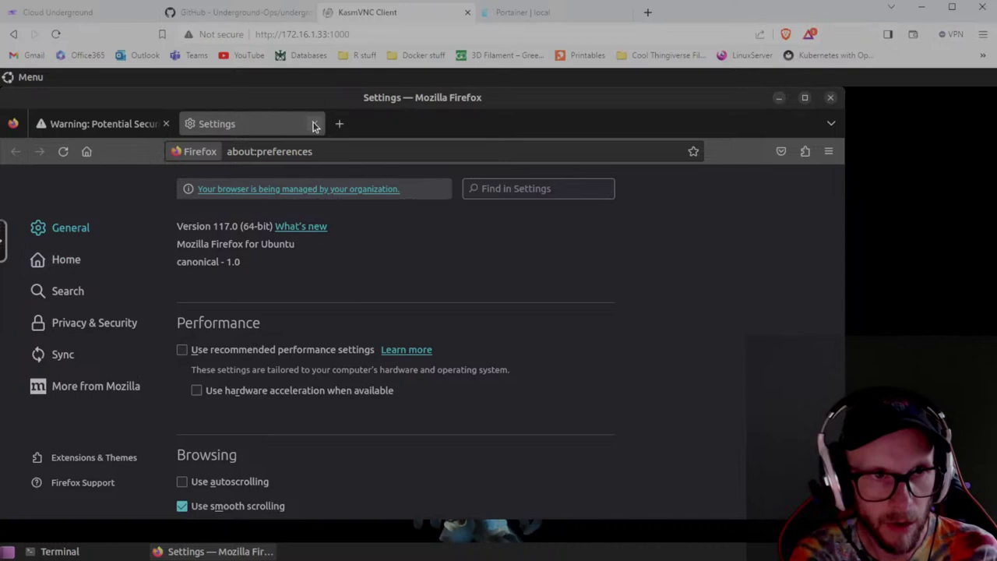
In Privacy & Security, turn off 'Ask to save logins and passwords for websites'.
scroll(362, 349, up, 20)
scroll(363, 349, up, 3)
click(94, 323)
scroll(623, 387, down, 10)
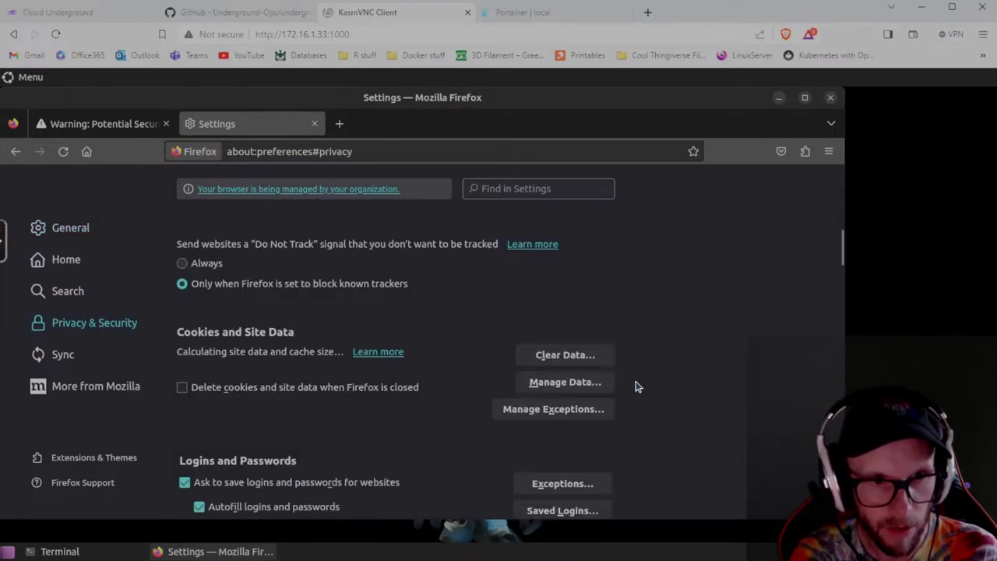
scroll(635, 386, down, 3)
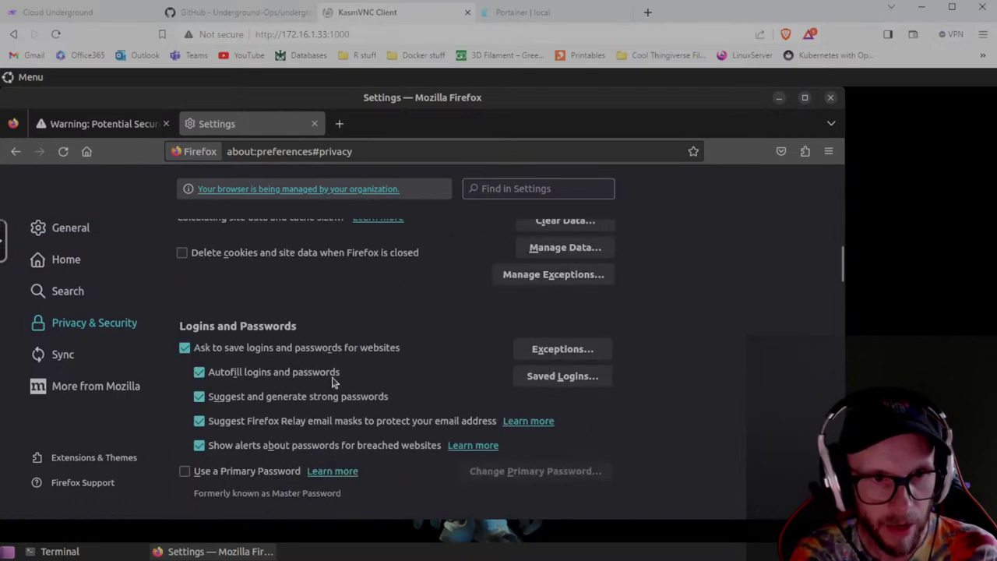
click(184, 348)
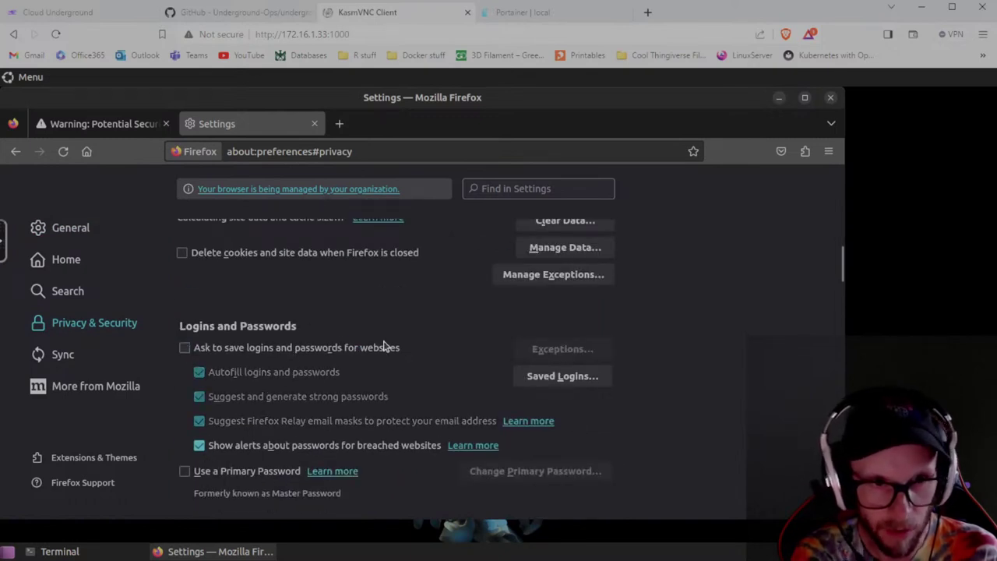
Close Firefox's Settings tab and window, then exit the terminal with the exit command.
click(314, 124)
click(830, 99)
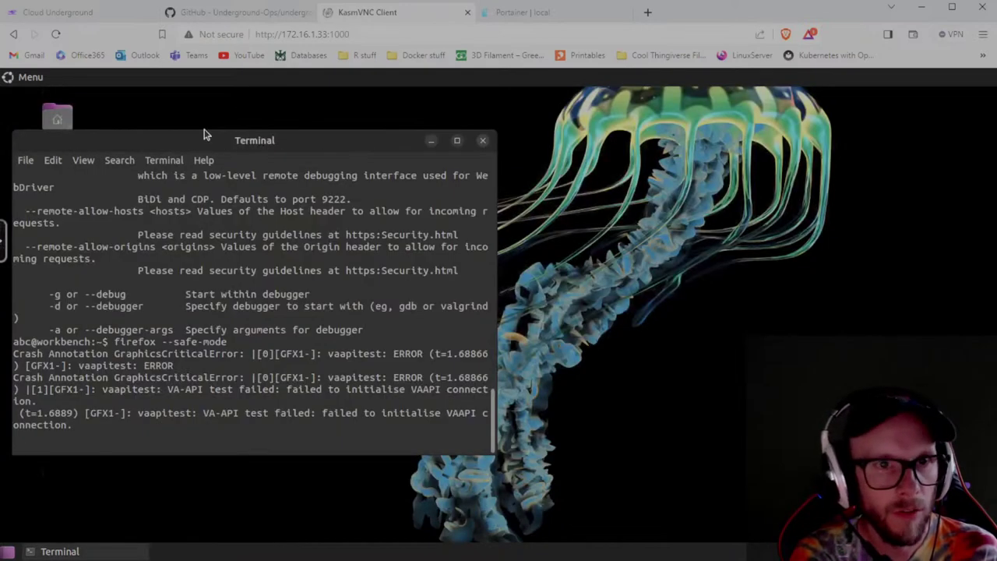
text(exc)
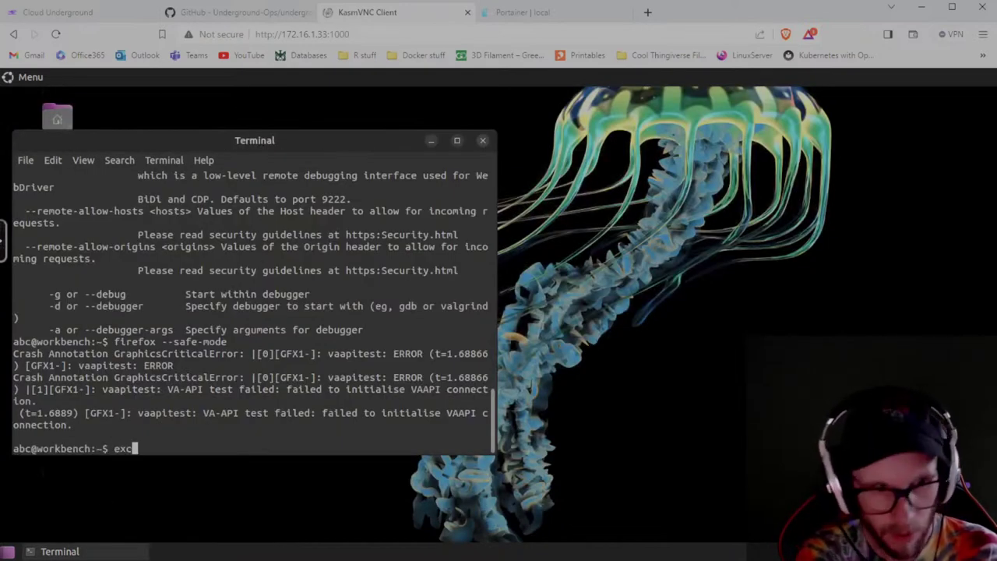
key(BackSpace)
key(BackSpace)
text(xit)
key(Return)
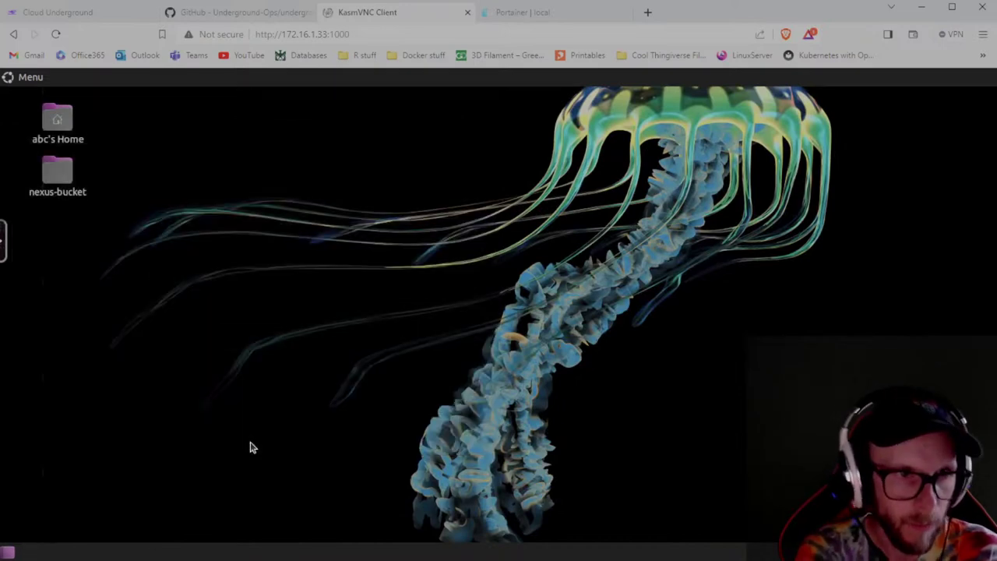
click(26, 81)
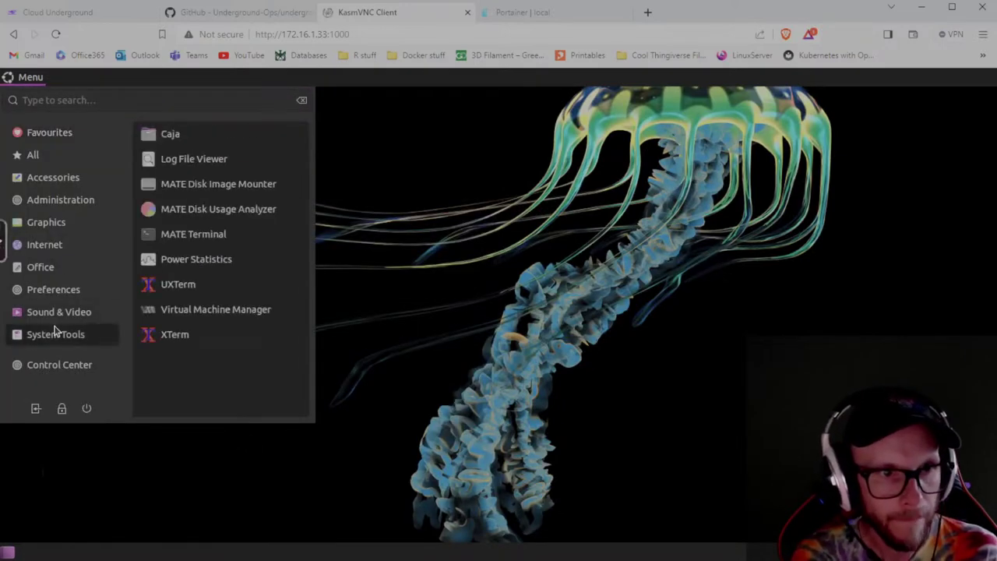
Relaunch Firefox from the Internet menu and accept the self-signed certificate risk to load underground-ops.me.
mouse_move(47, 244)
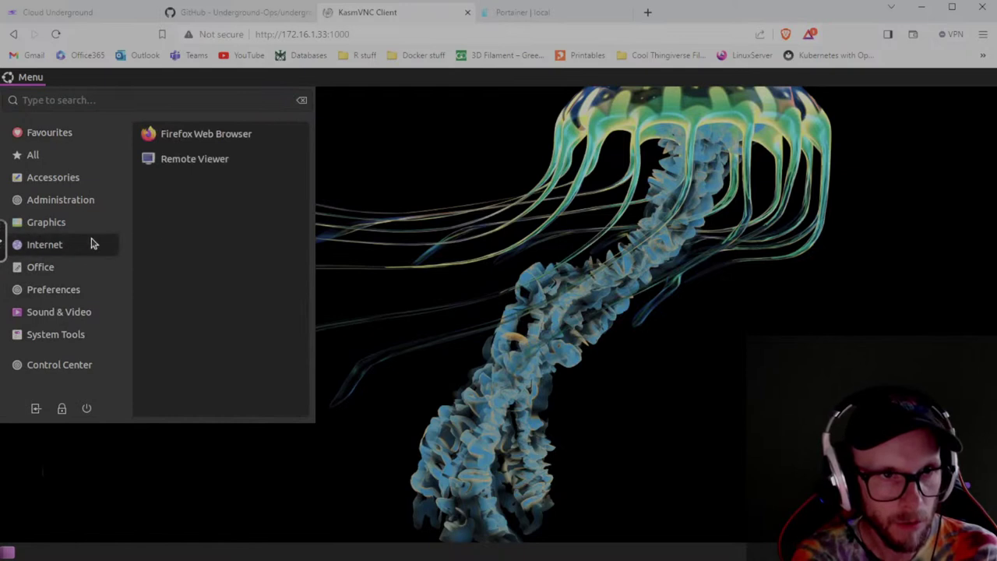
click(200, 137)
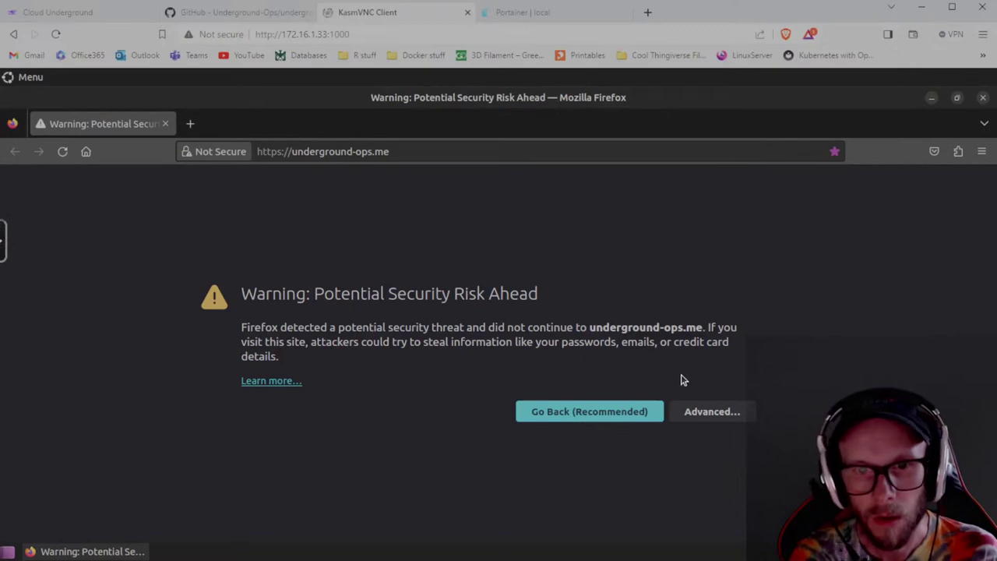
click(706, 414)
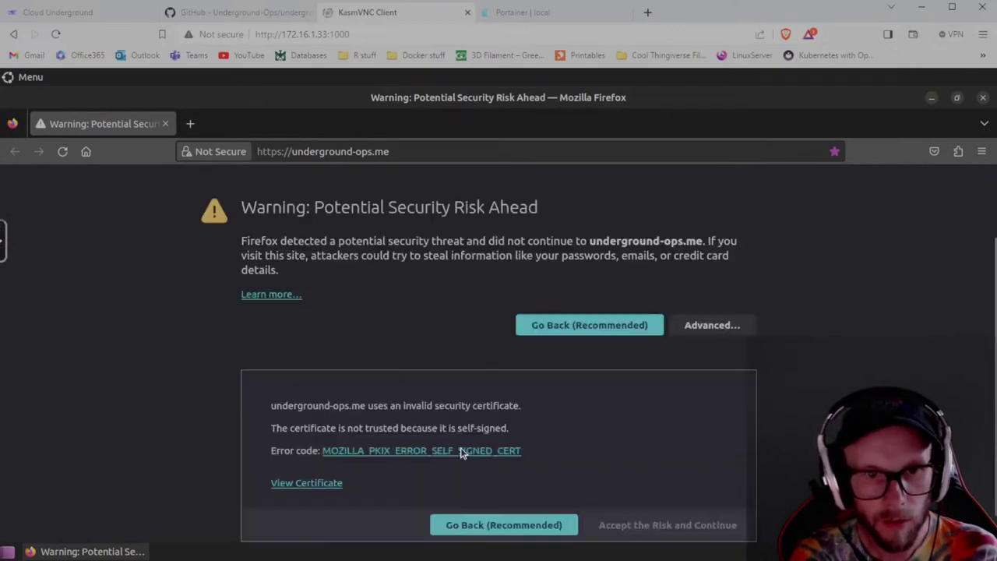
click(652, 494)
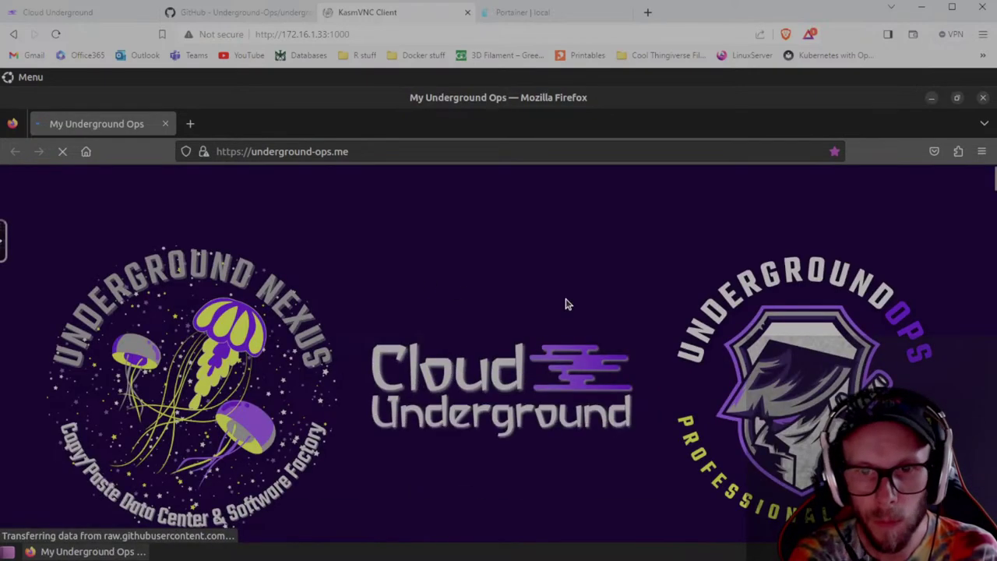
Scroll to Built-in tools and open the Pi-hole admin login page from its link.
scroll(582, 307, down, 4)
scroll(581, 307, down, 2)
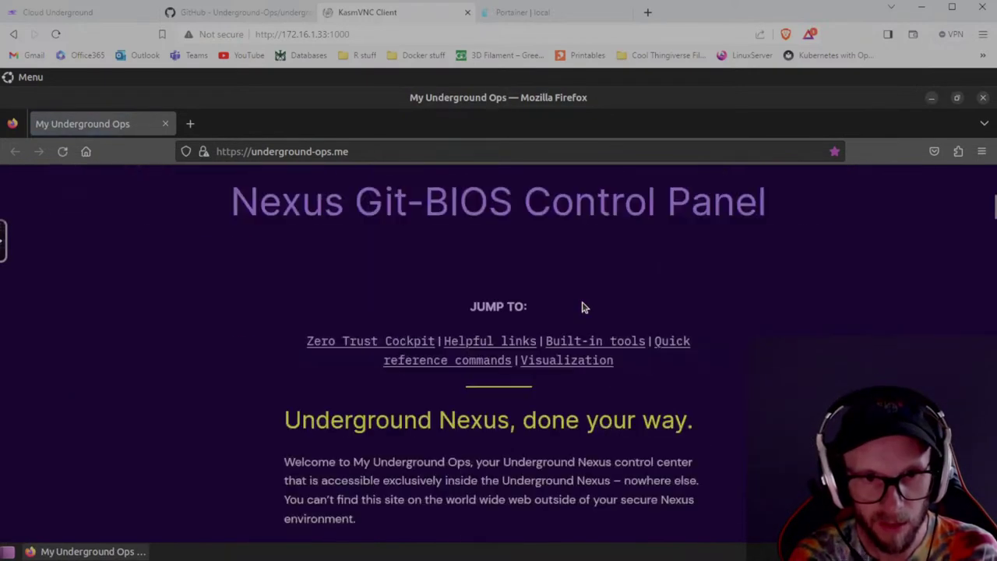
scroll(585, 307, down, 10)
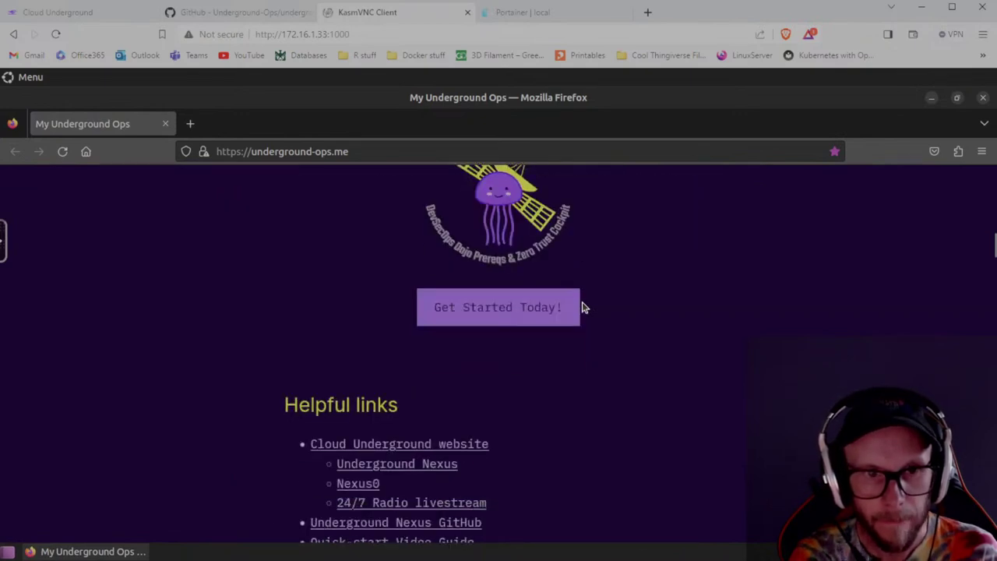
scroll(632, 300, down, 5)
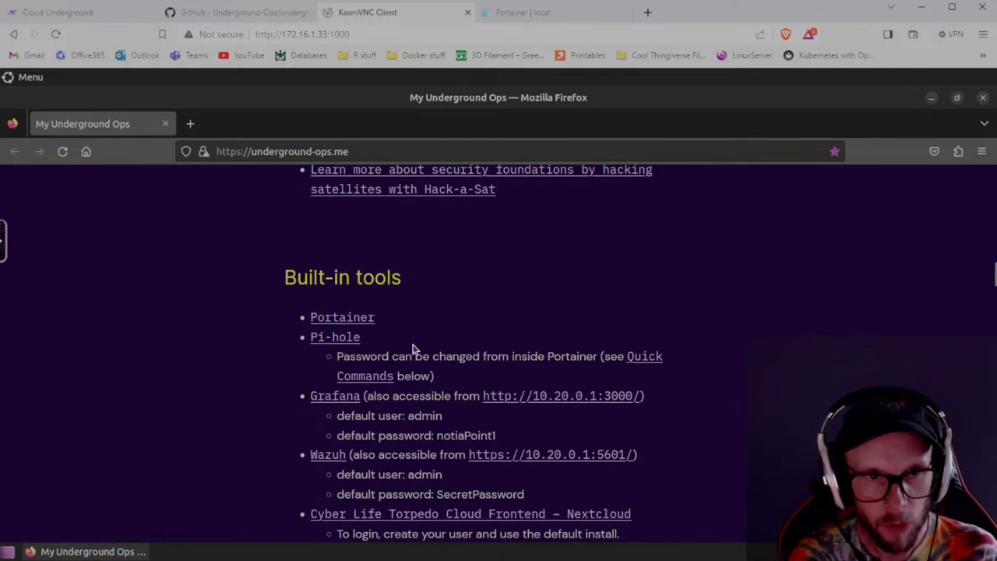
click(333, 337)
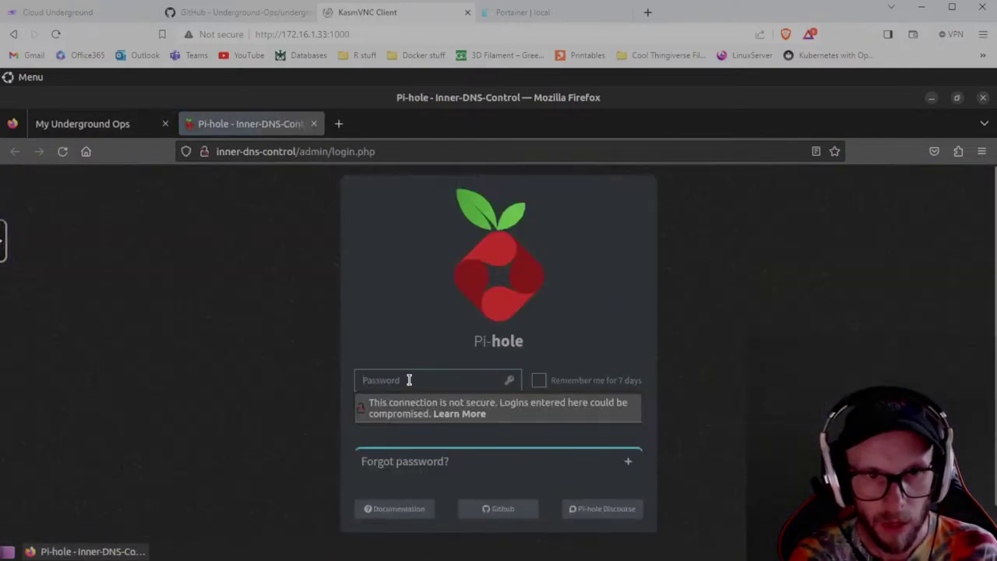
Enter the admin password, then re-enter it after the 'Wrong password!' error to reach the dashboard.
click(409, 380)
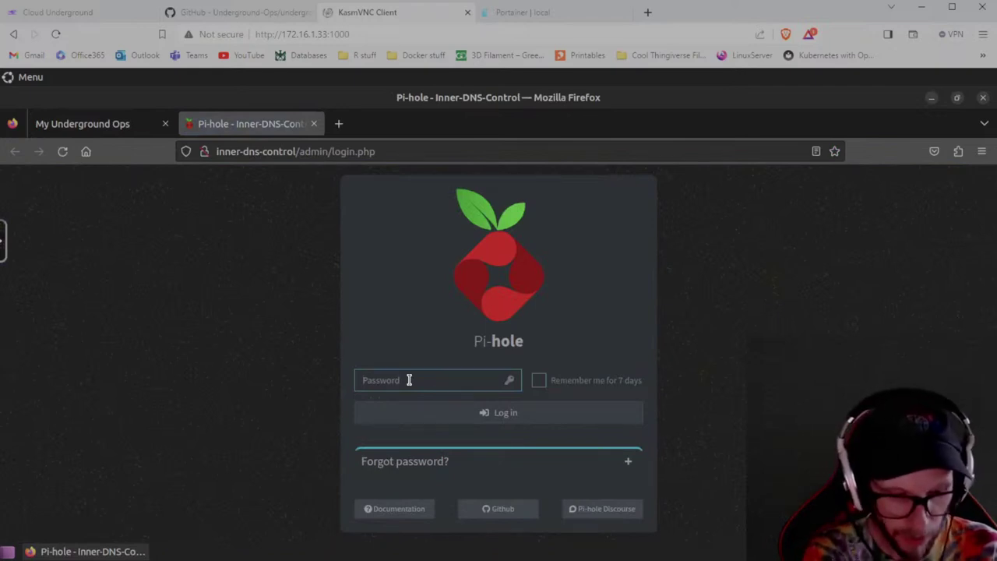
text(p)
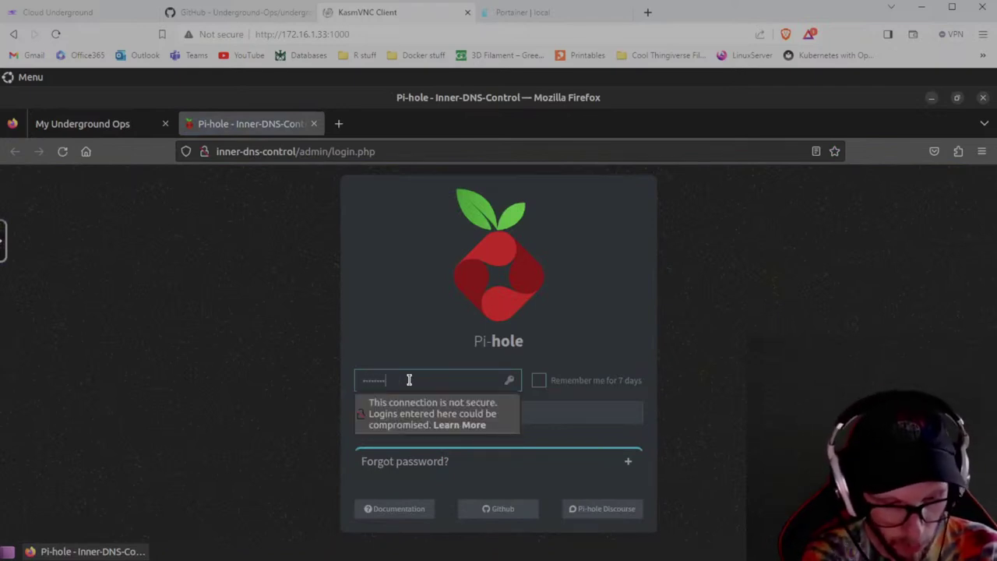
key(Return)
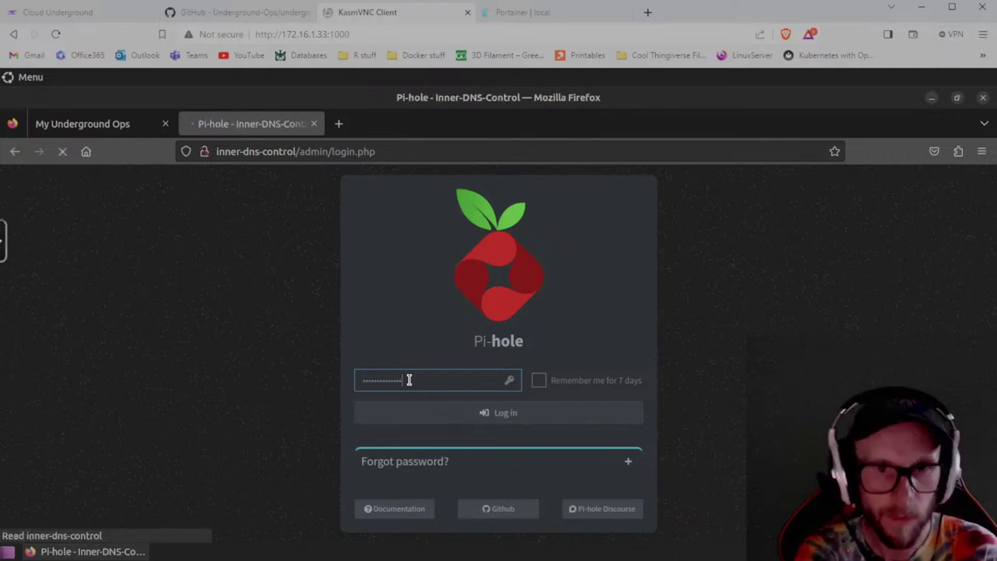
text(pass)
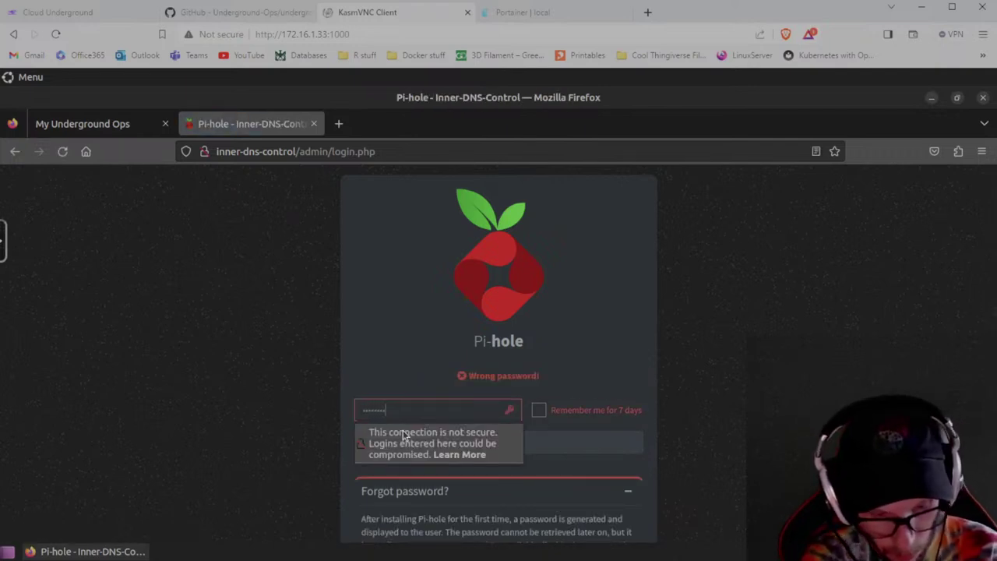
key(Return)
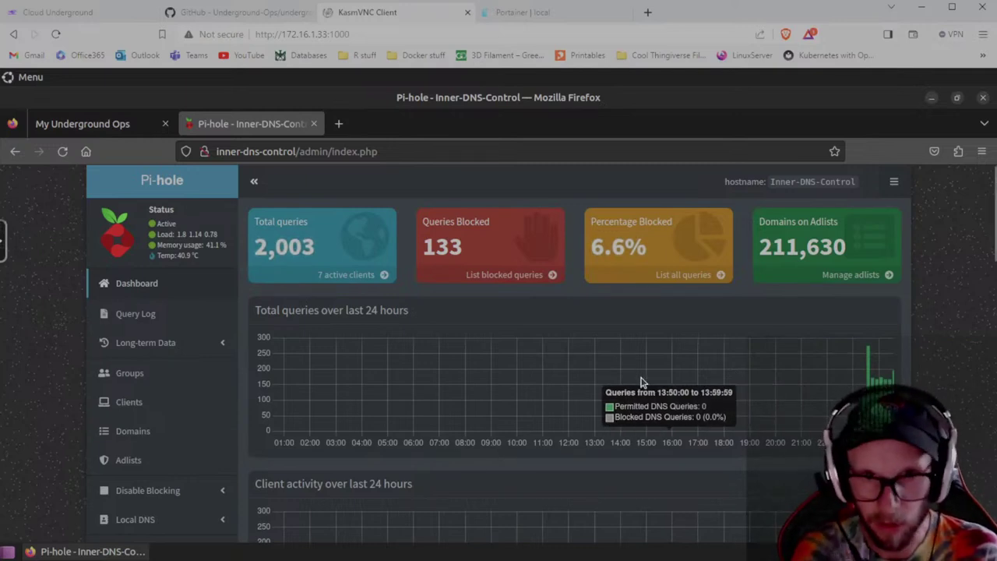
Scroll through the Pi-hole dashboard's query statistics and 24-hour graphs.
scroll(901, 316, down, 1)
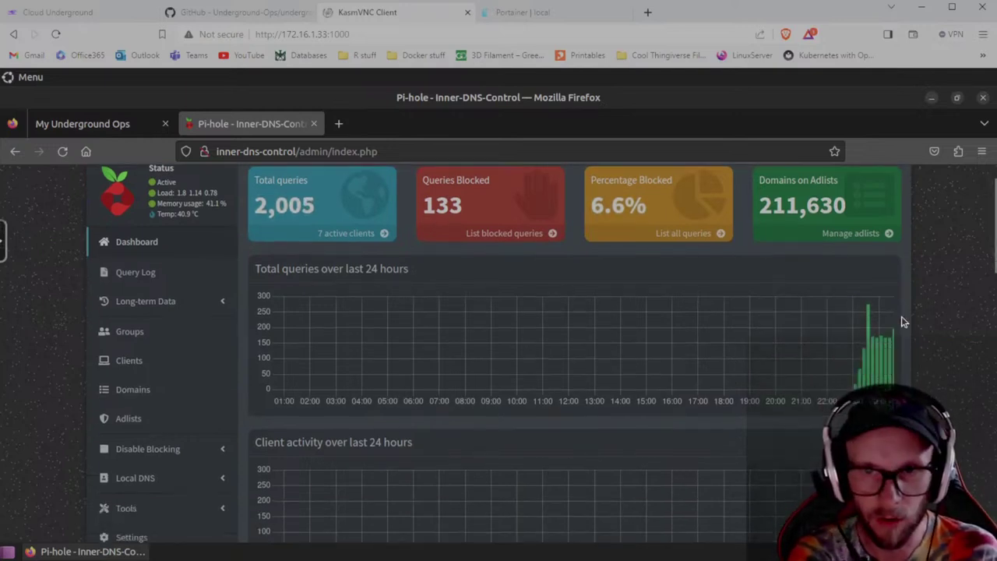
scroll(904, 327, down, 6)
scroll(917, 350, up, 7)
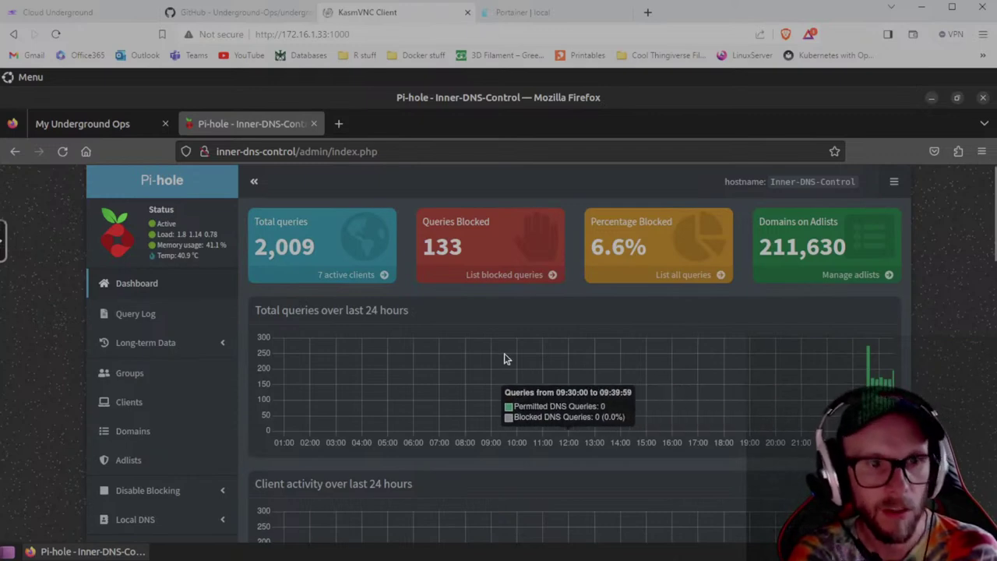
scroll(504, 357, down, 2)
scroll(660, 378, up, 2)
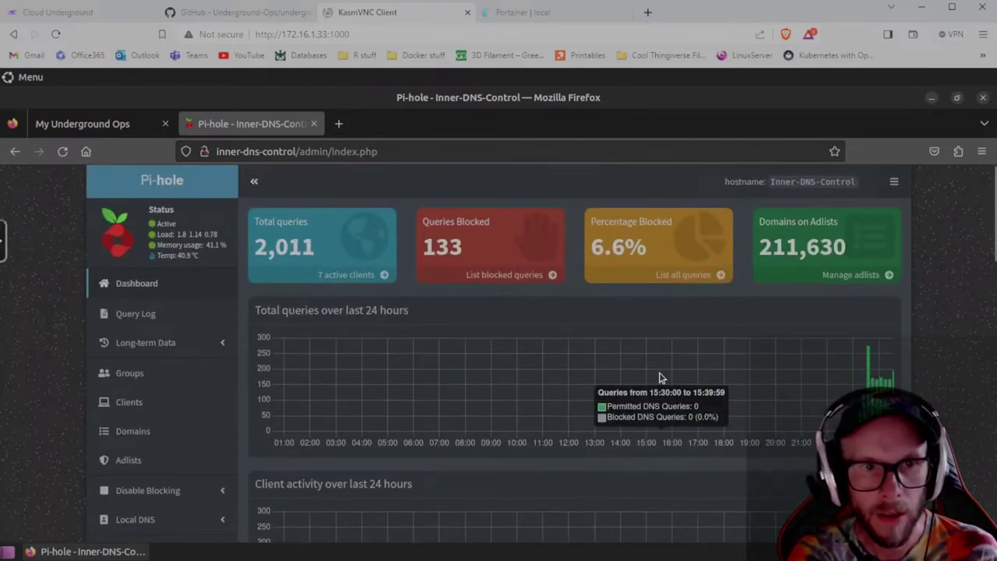
scroll(182, 394, down, 2)
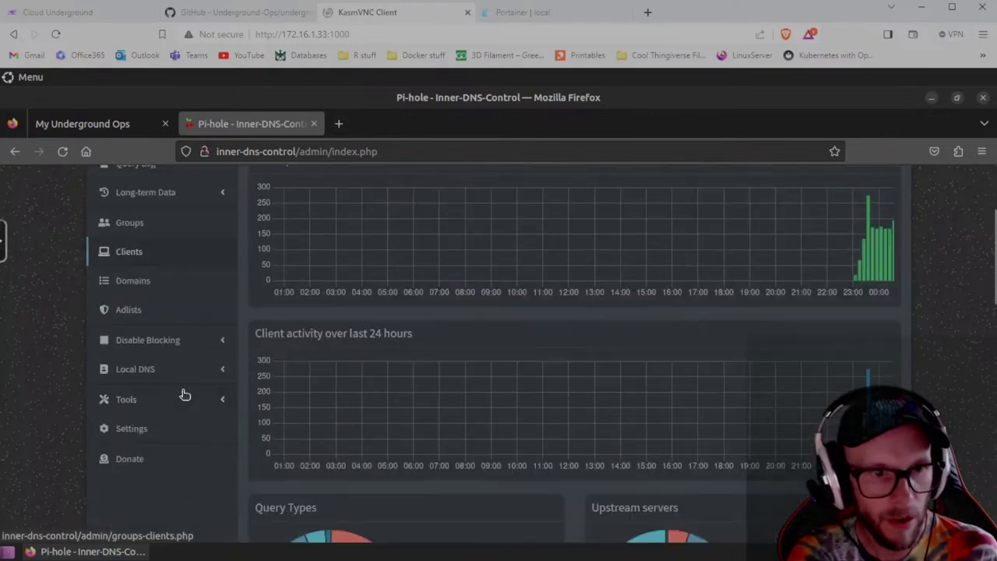
Open Pi-hole Settings on the System tab showing FTL v5.23 runtime information.
click(134, 437)
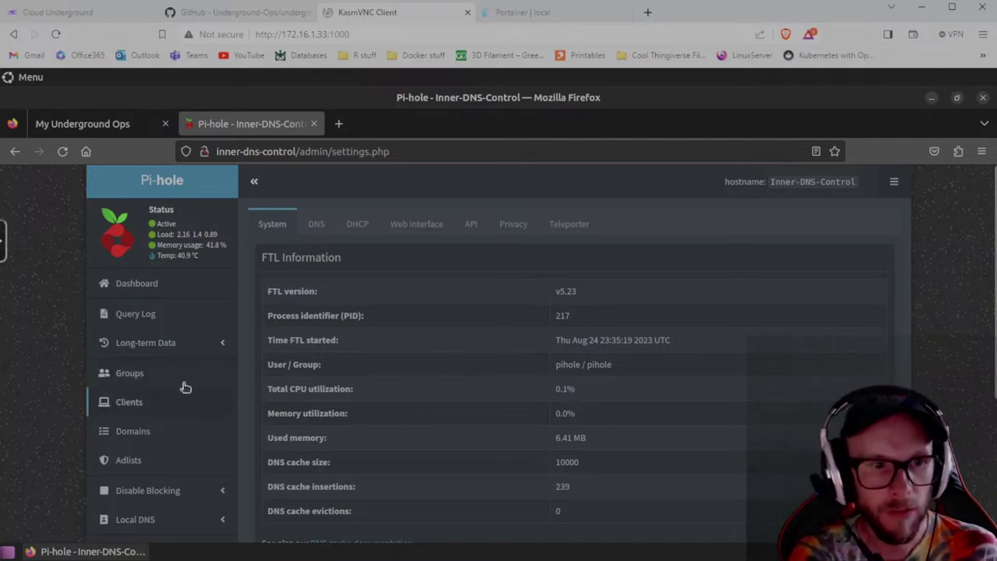
scroll(184, 387, down, 2)
scroll(311, 382, up, 2)
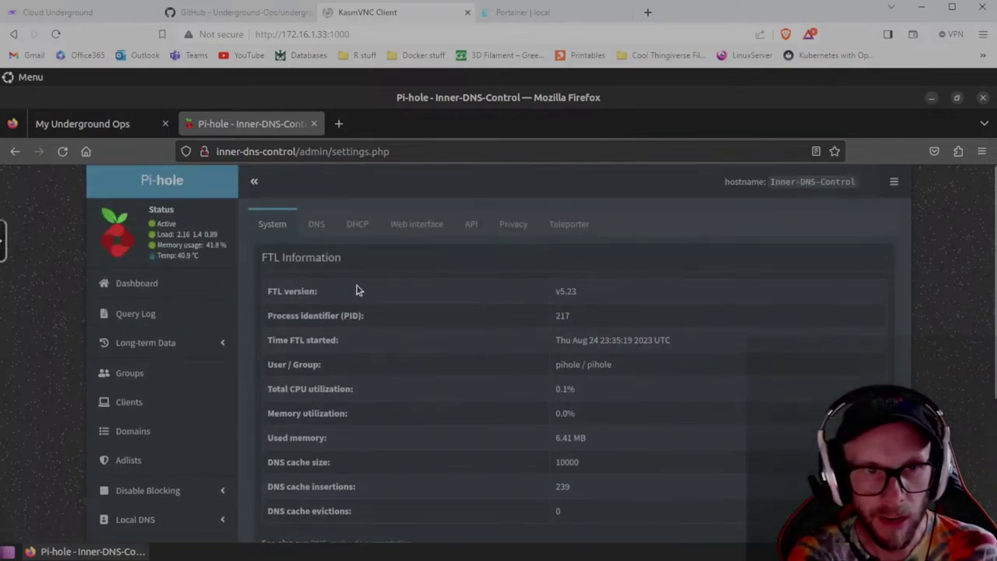
In the DNS settings, make Pi-hole respond only on interface eth0.
click(317, 225)
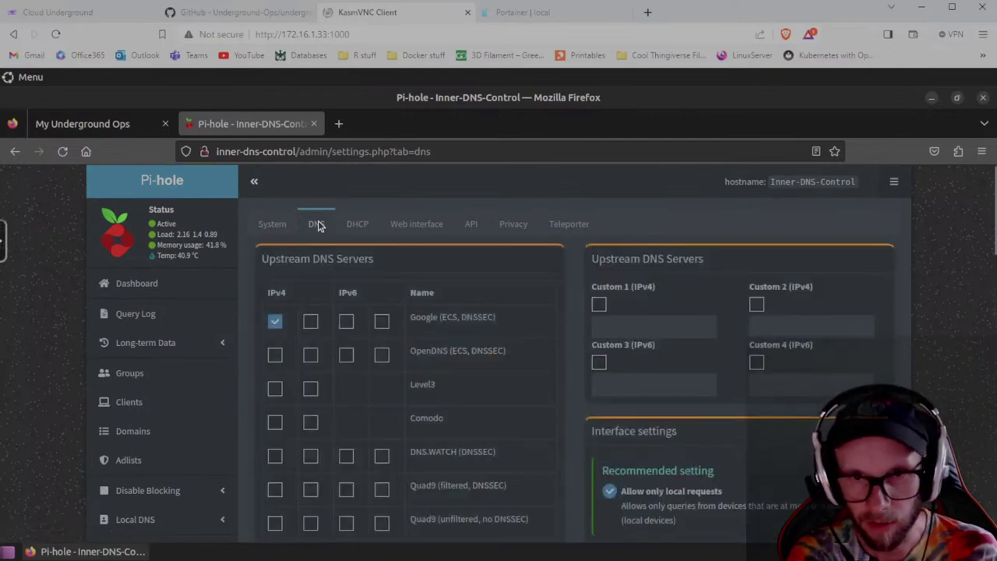
scroll(714, 381, down, 2)
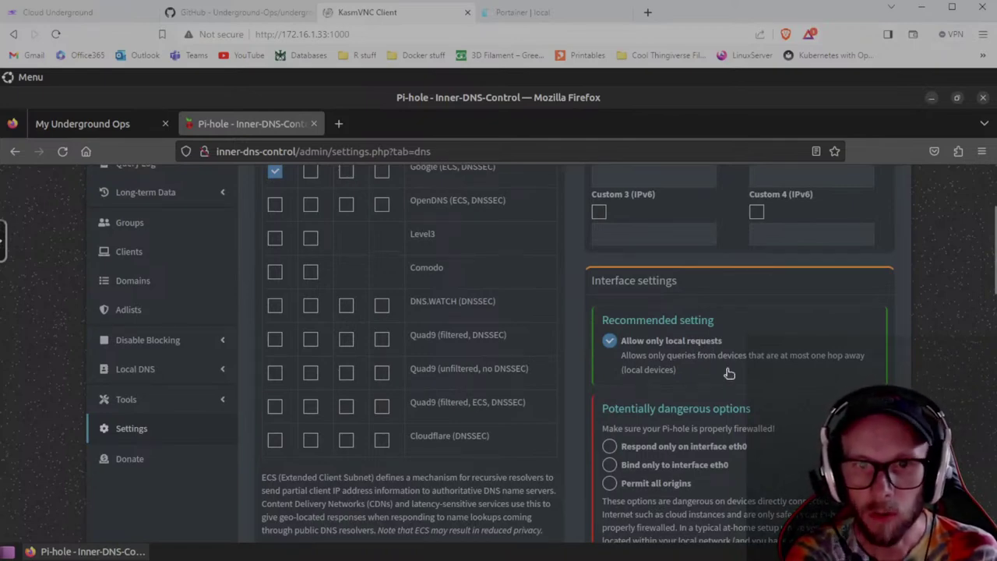
scroll(730, 374, down, 3)
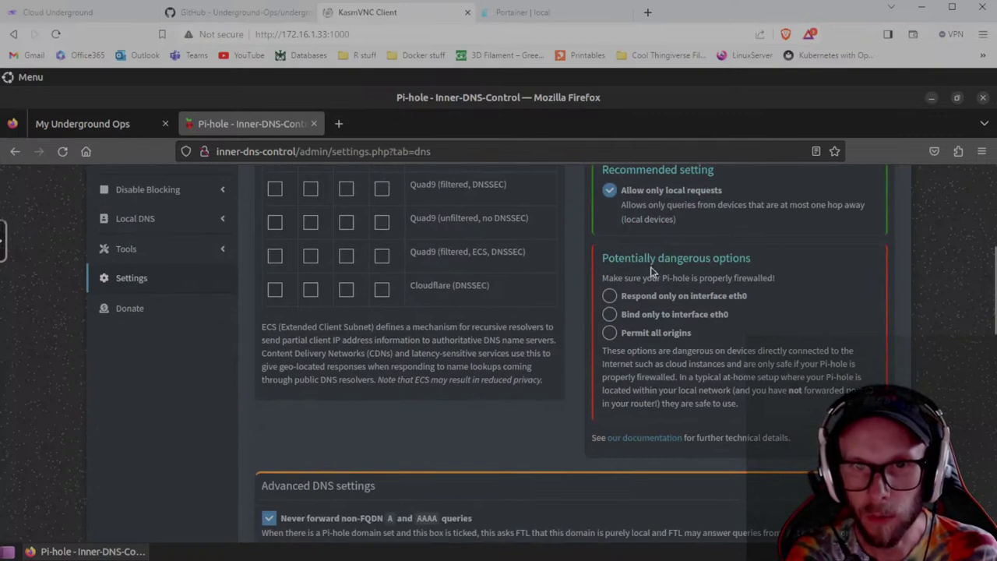
click(609, 296)
Tick Cloudflare and DNS.WATCH IPv4 upstream servers and untick Google.
scroll(697, 346, up, 3)
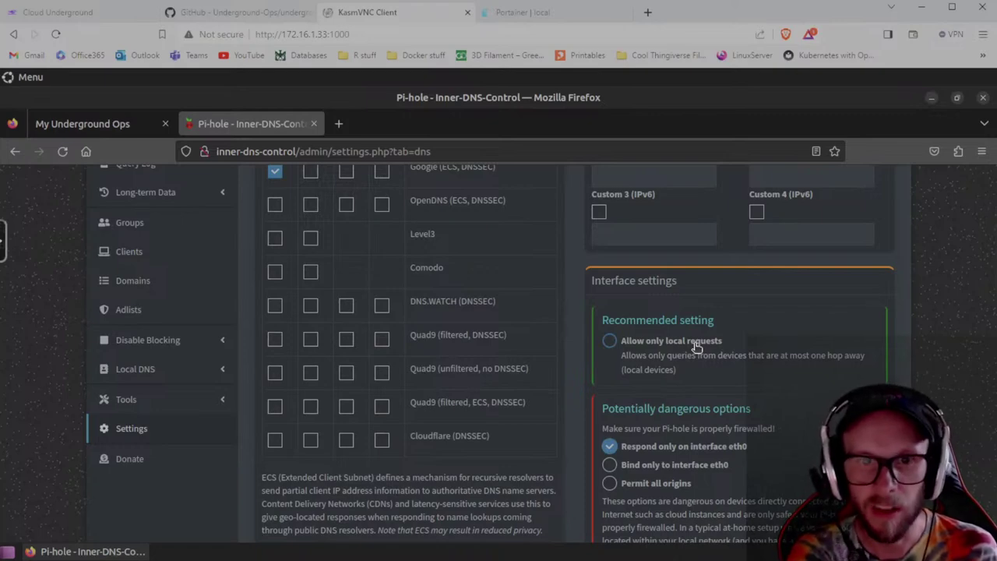
scroll(382, 379, up, 3)
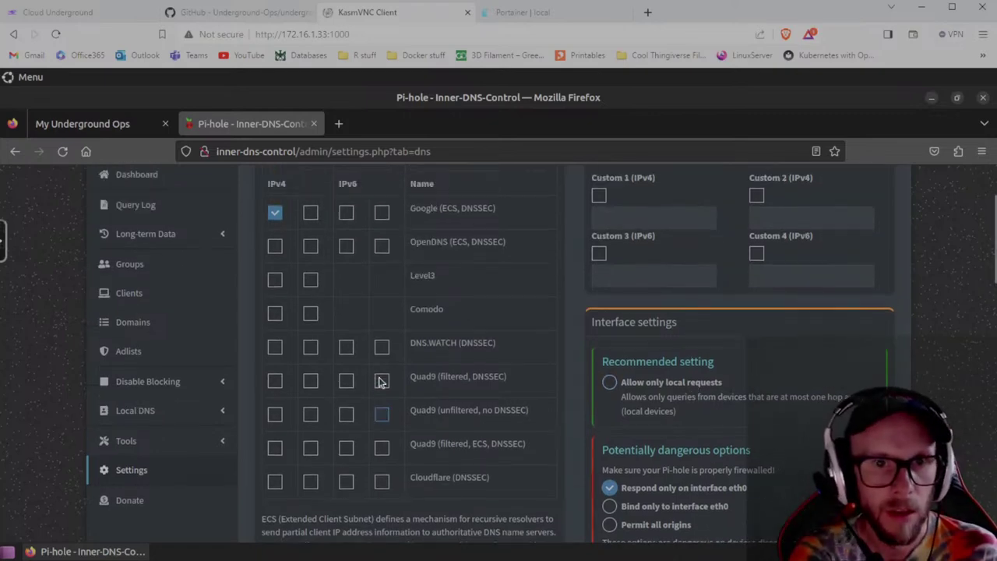
scroll(379, 377, down, 3)
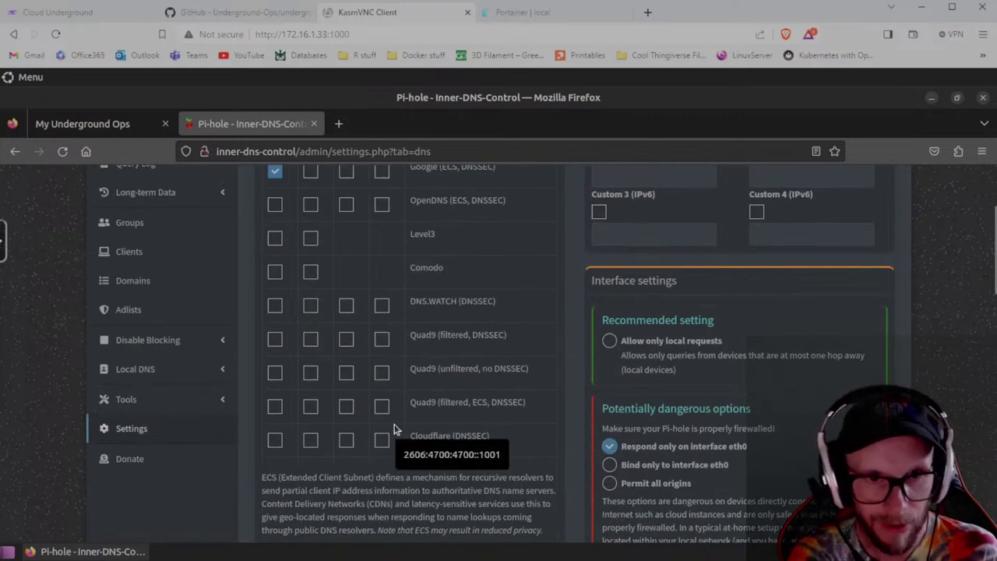
click(275, 441)
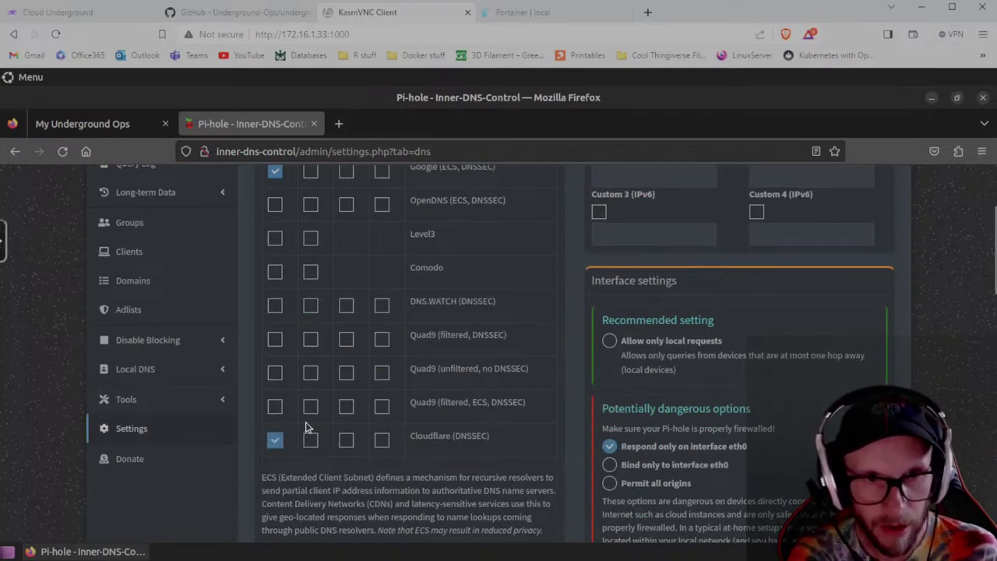
click(275, 306)
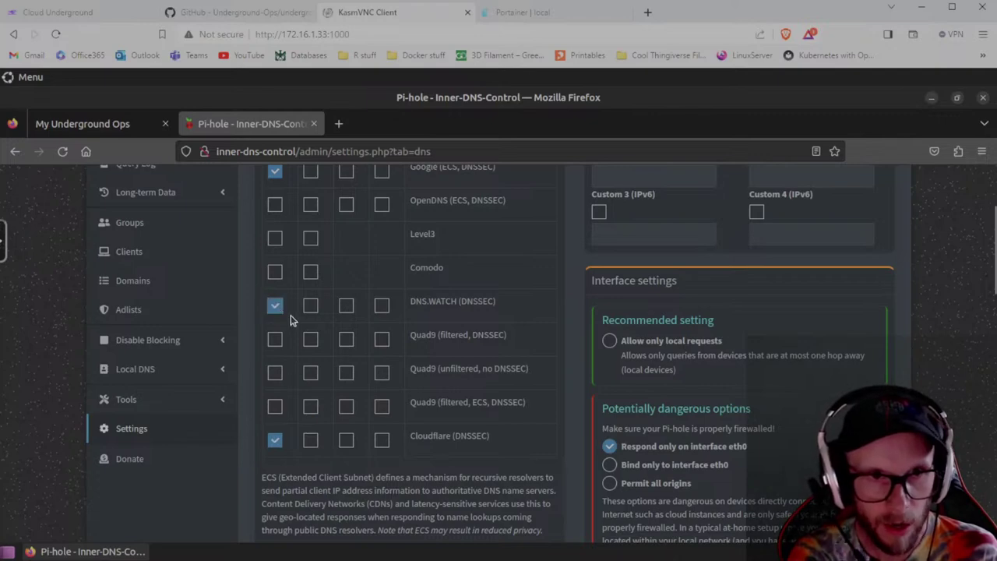
scroll(280, 316, up, 4)
click(278, 322)
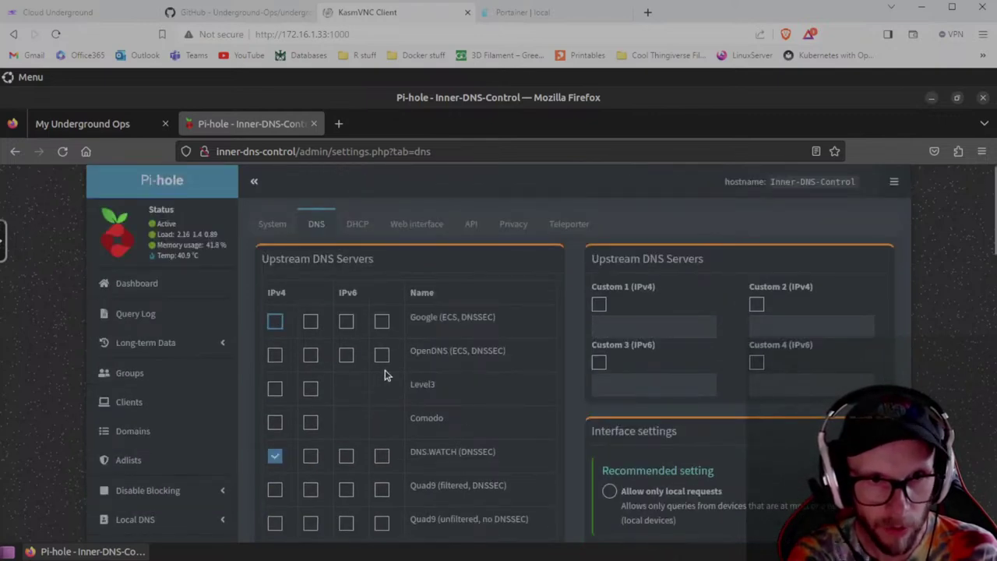
Enable DNSSEC validation in the advanced DNS settings.
scroll(327, 343, down, 2)
scroll(596, 396, down, 4)
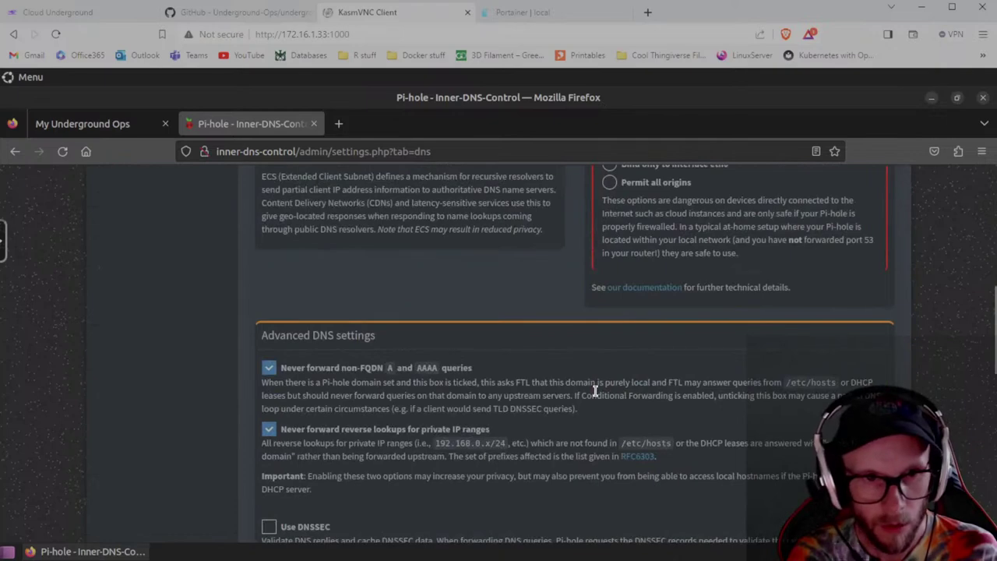
scroll(596, 396, down, 2)
click(271, 377)
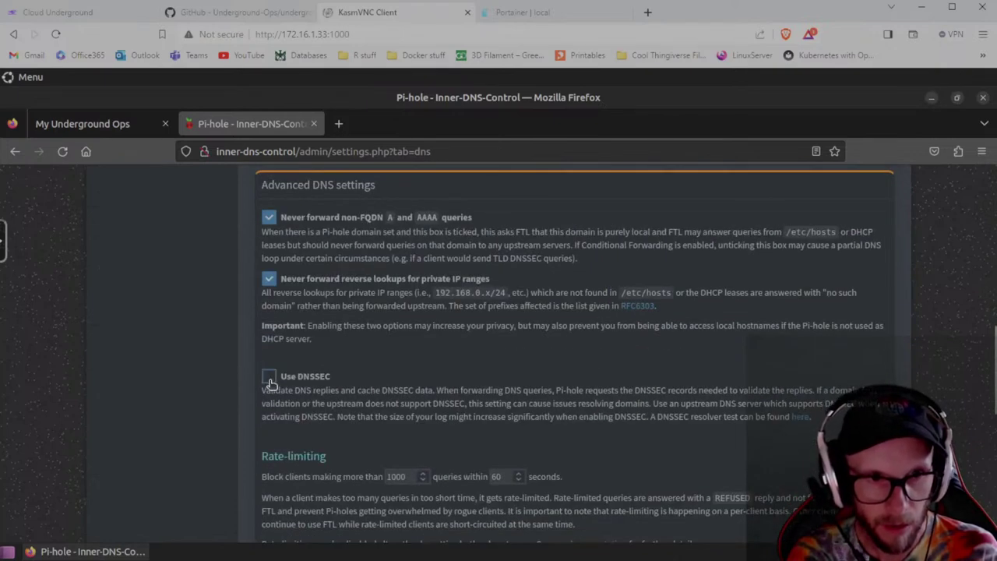
scroll(541, 434, down, 8)
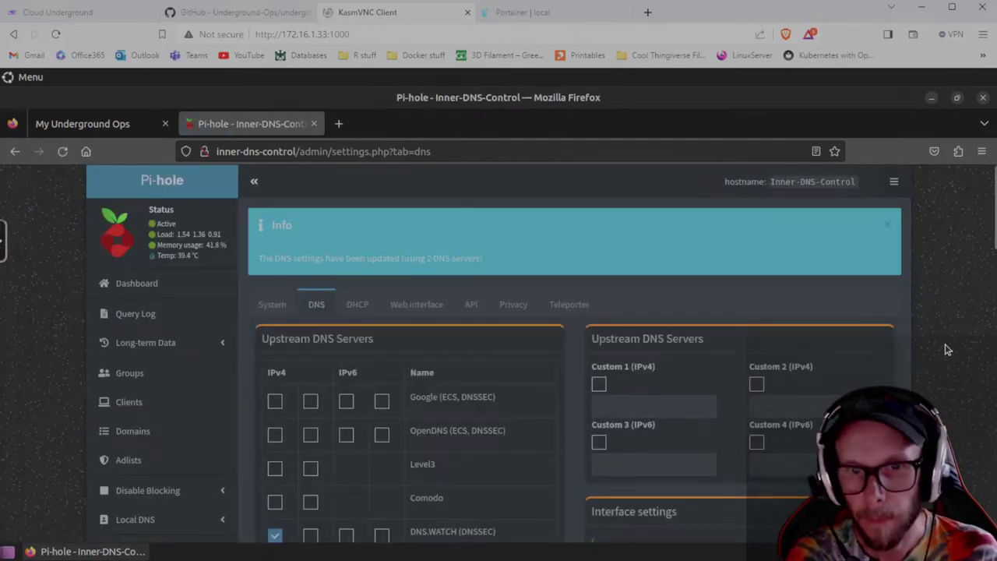
Review the saved DNS settings and highlight the host IP 172.16.1.33 in the address bar.
scroll(946, 350, down, 3)
scroll(946, 350, up, 4)
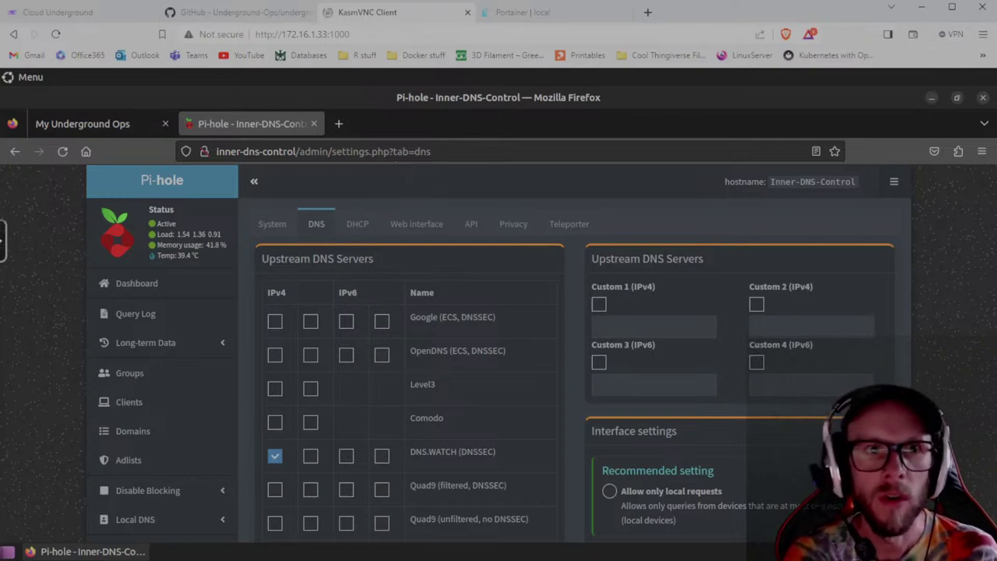
drag(282, 33, 323, 33)
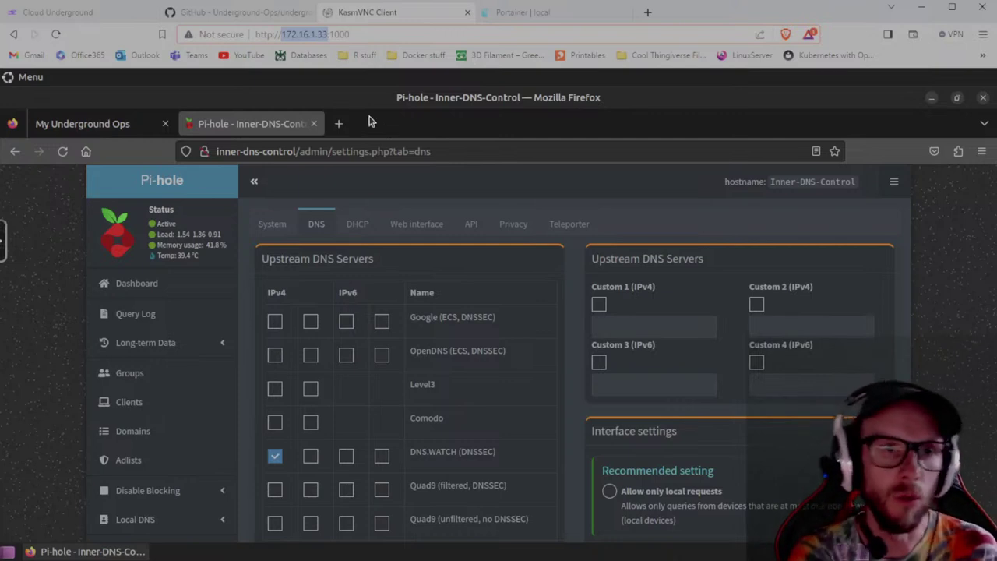
click(286, 36)
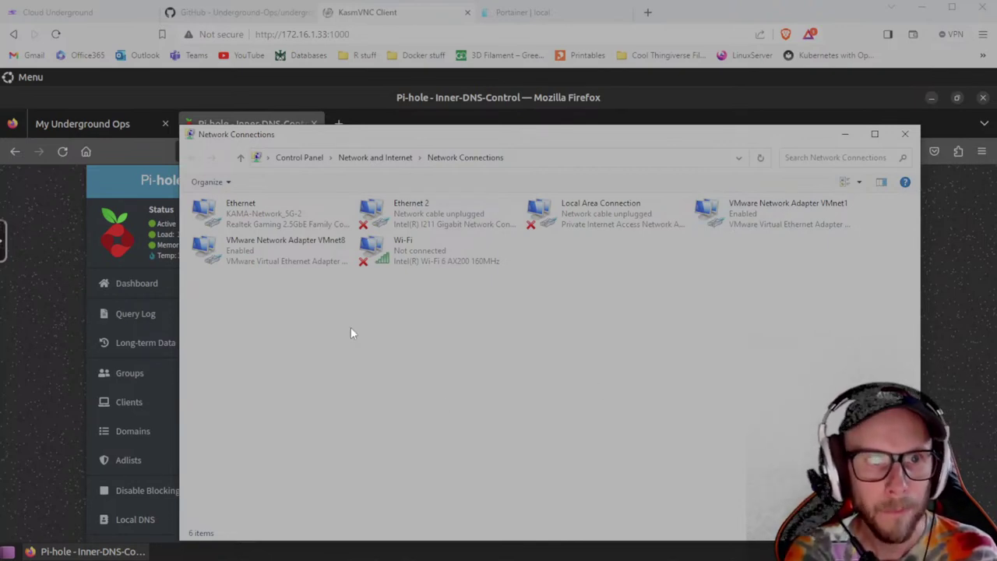
click(254, 212)
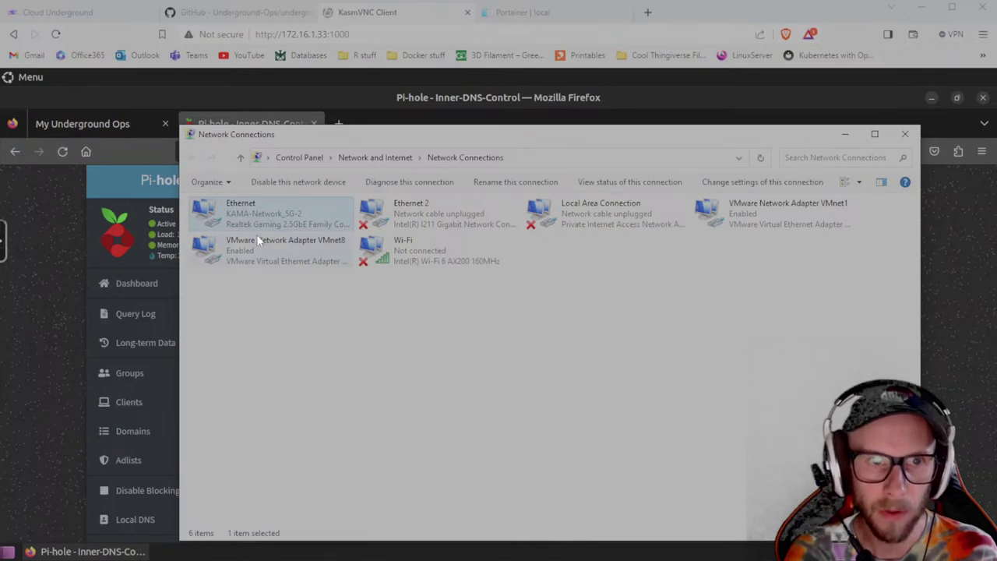
click(422, 260)
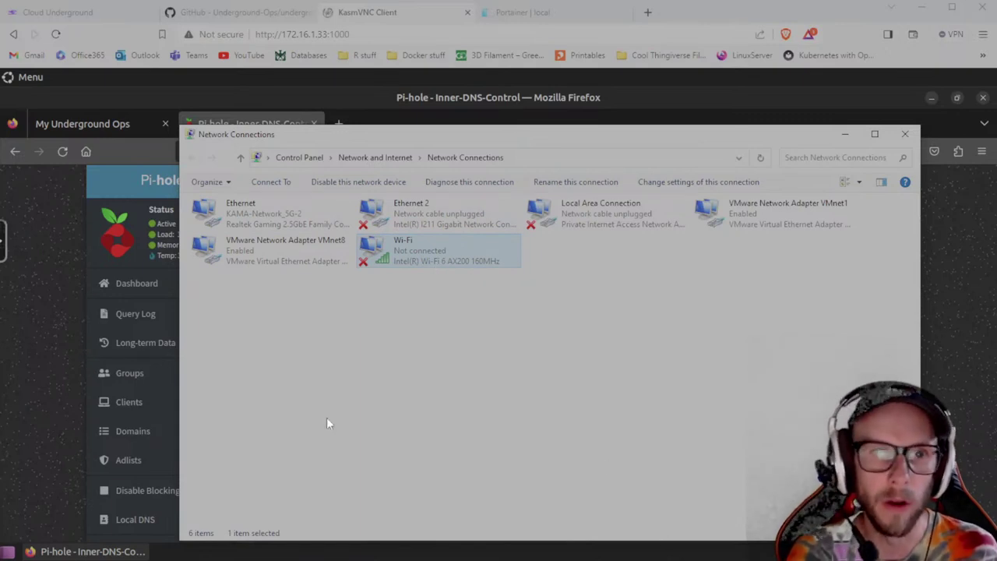
click(263, 219)
click(393, 261)
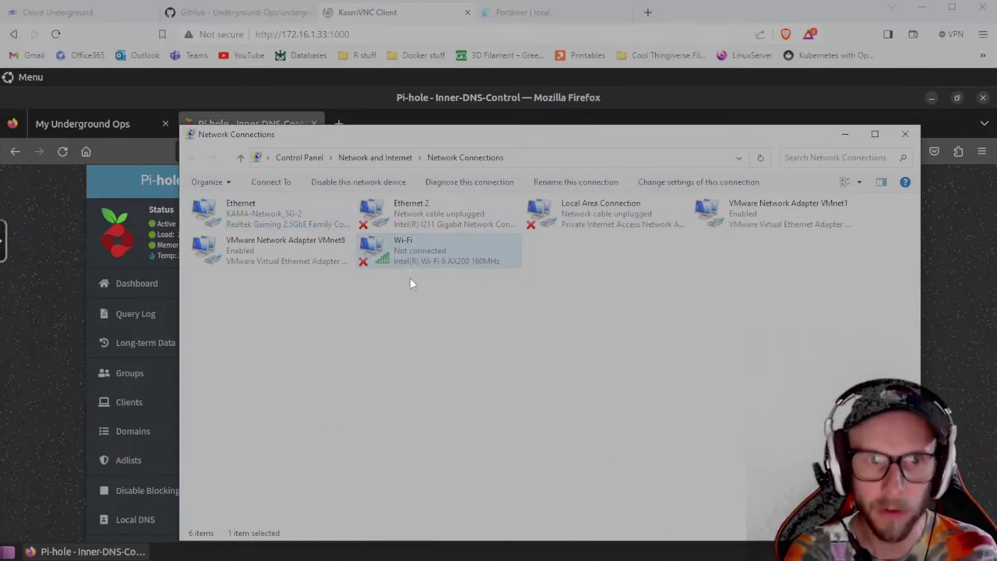
click(263, 222)
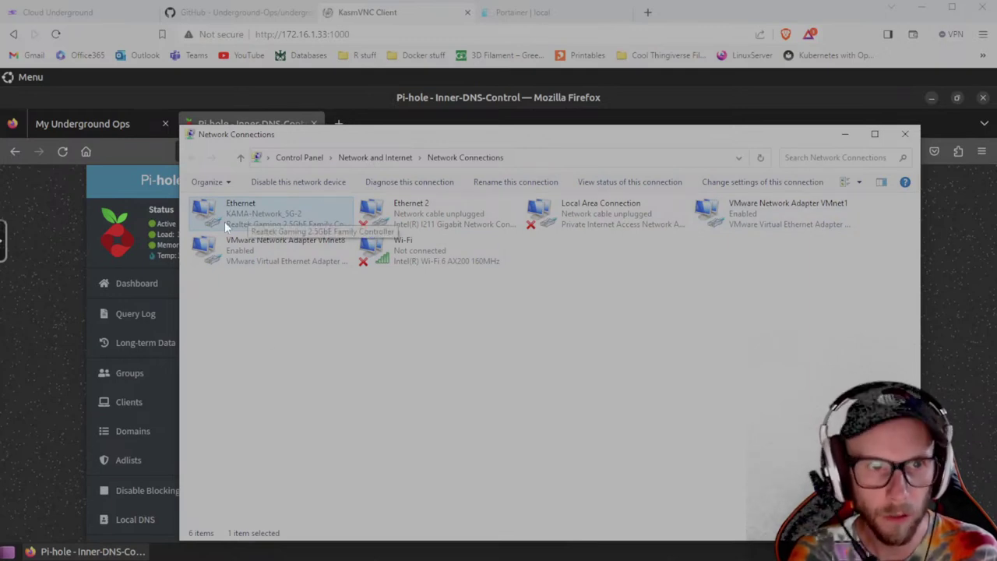
Open the Internet Protocol Version 4 (TCP/IPv4) properties of the Ethernet adapter.
right_click(242, 206)
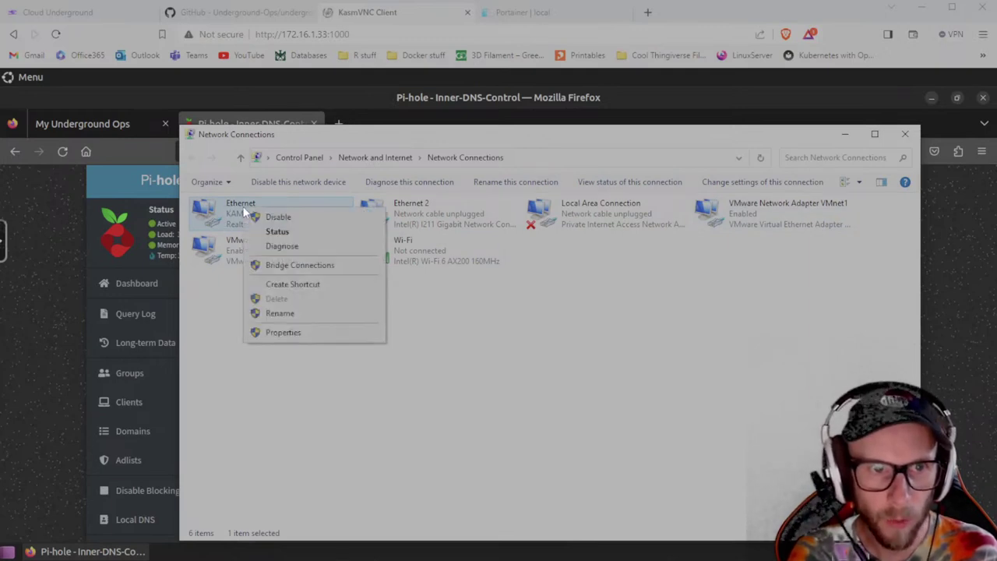
click(282, 332)
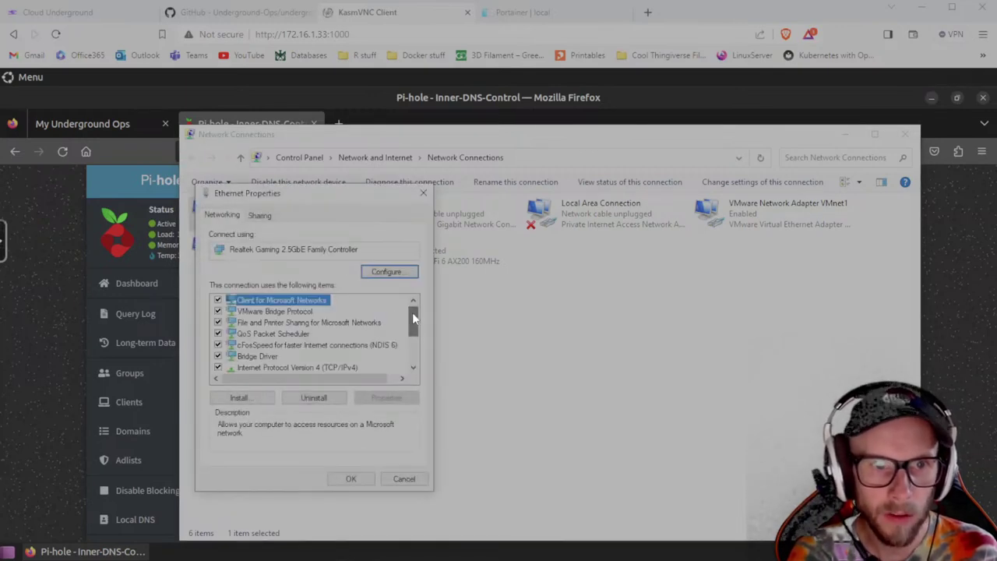
drag(412, 312, 412, 315)
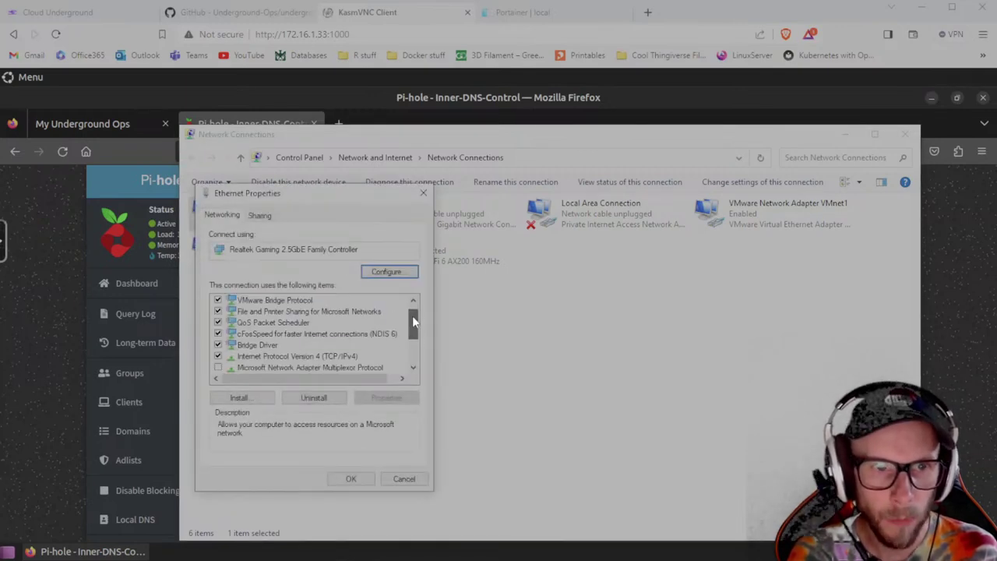
click(268, 356)
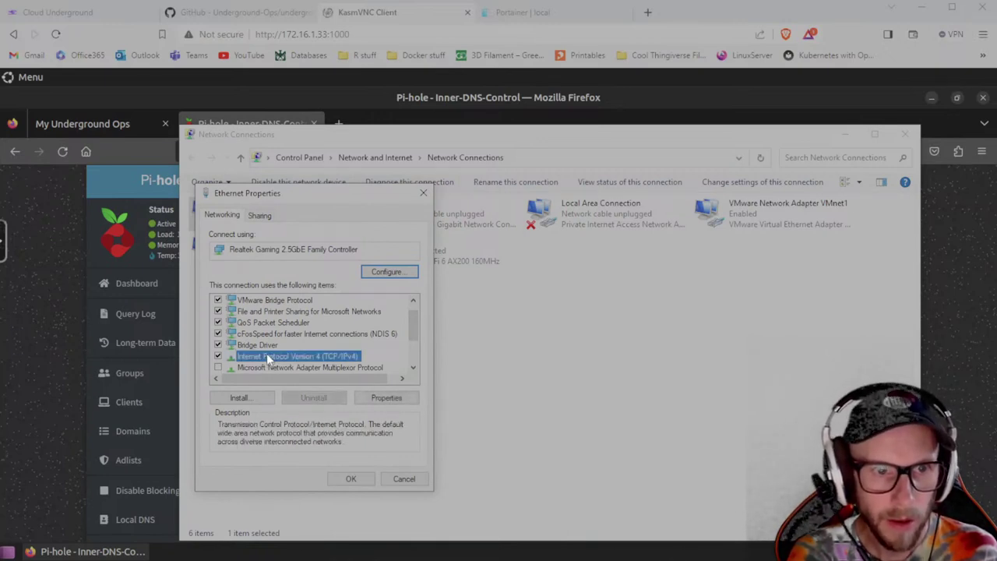
click(386, 398)
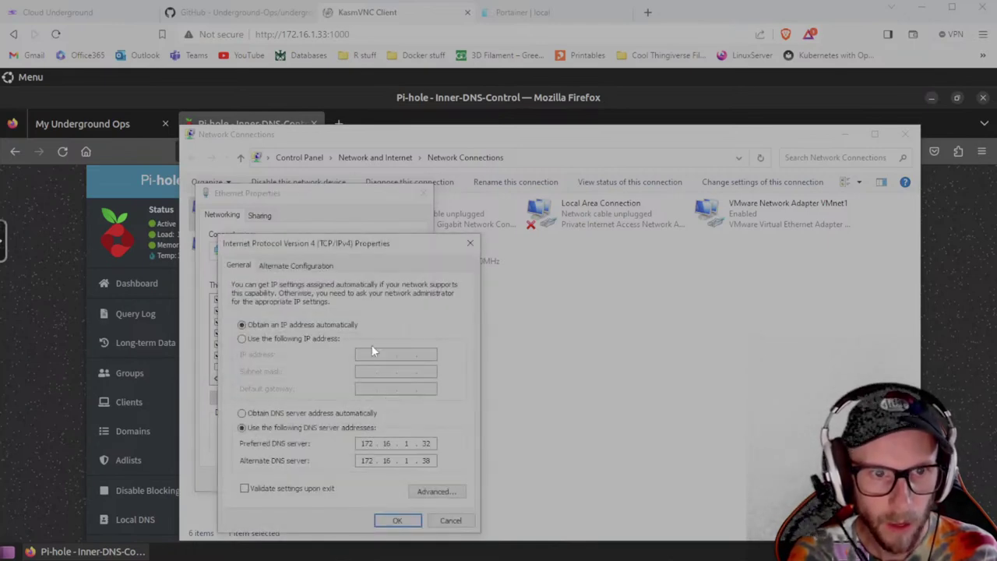
Set preferred DNS to 172.16.1.33, clear the alternate DNS, and apply the changes.
drag(344, 244, 483, 192)
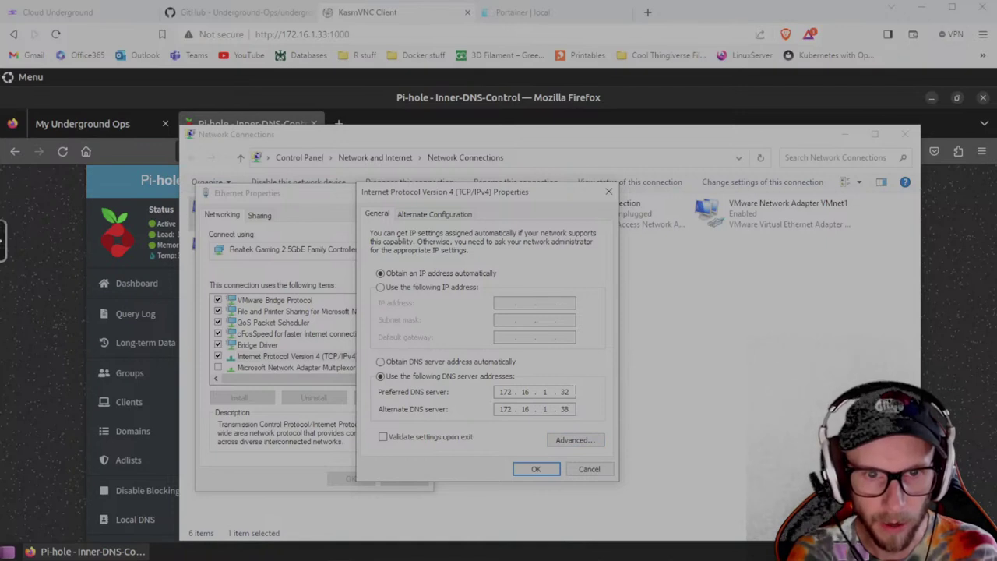
key(BackSpace)
key(BackSpace)
key(BackSpace)
key(BackSpace)
key(BackSpace)
key(BackSpace)
key(BackSpace)
key(BackSpace)
key(BackSpace)
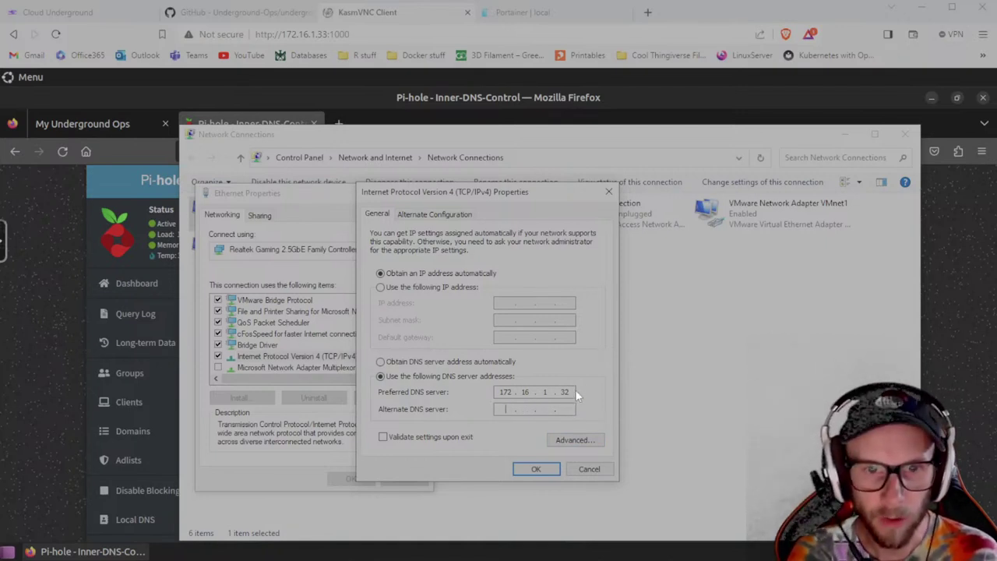
key(BackSpace)
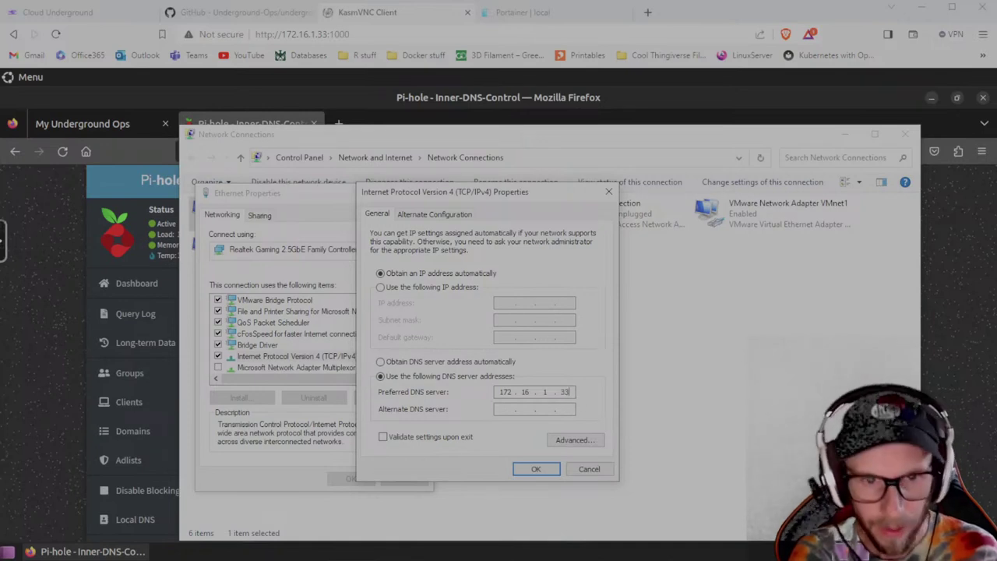
click(529, 469)
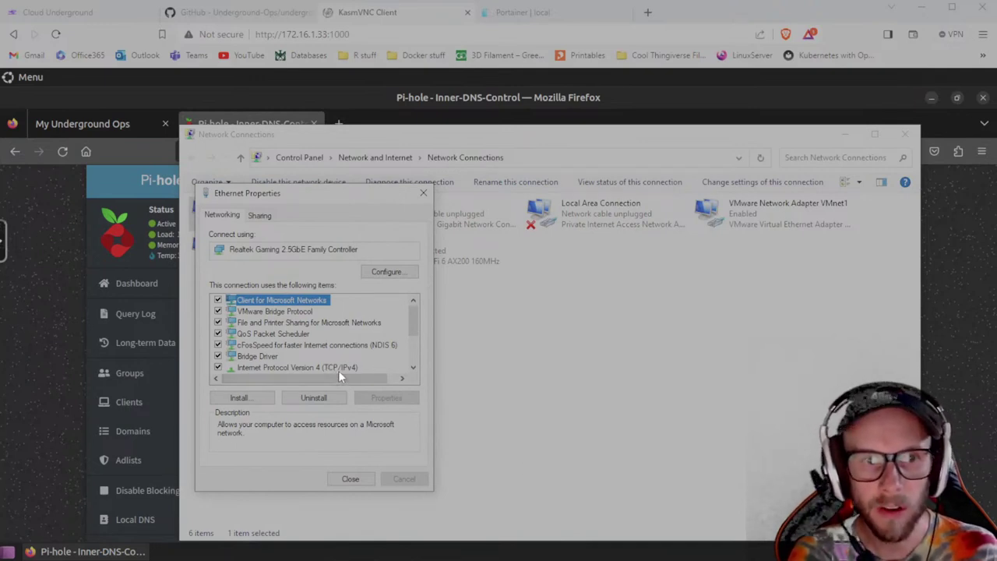
click(351, 481)
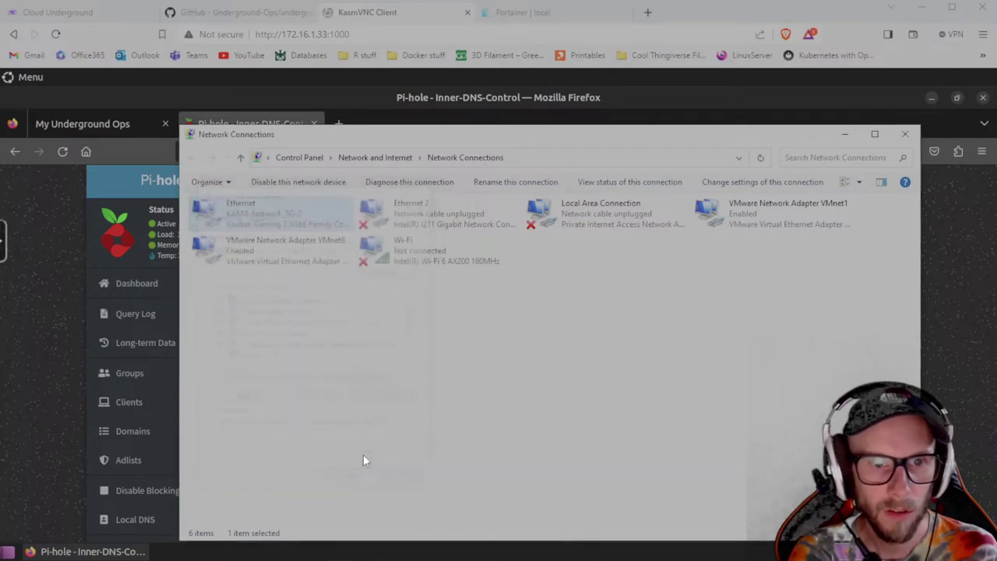
Minimize Network Connections, view the Pi-hole dashboard charts, and open a new blank tab.
click(844, 135)
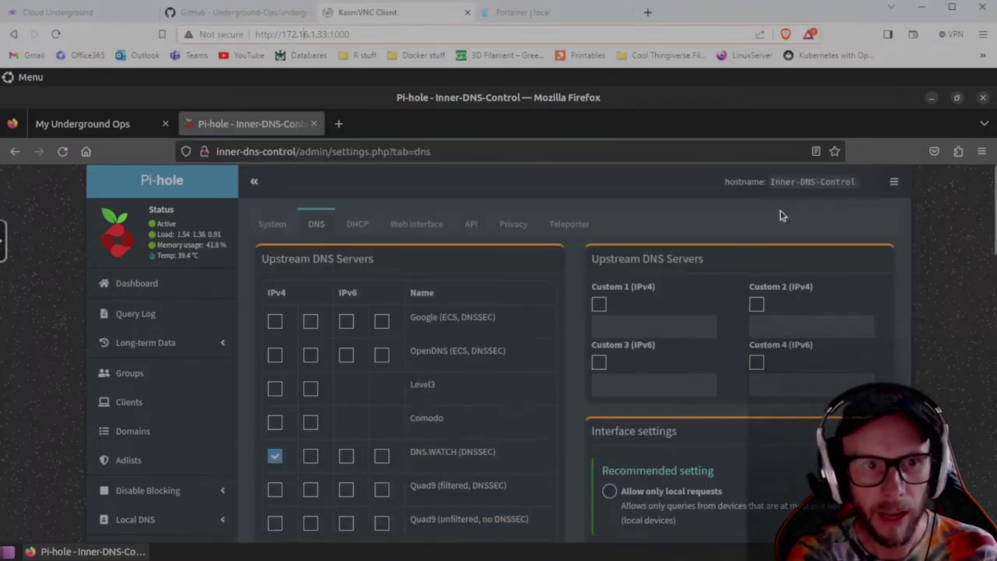
click(126, 295)
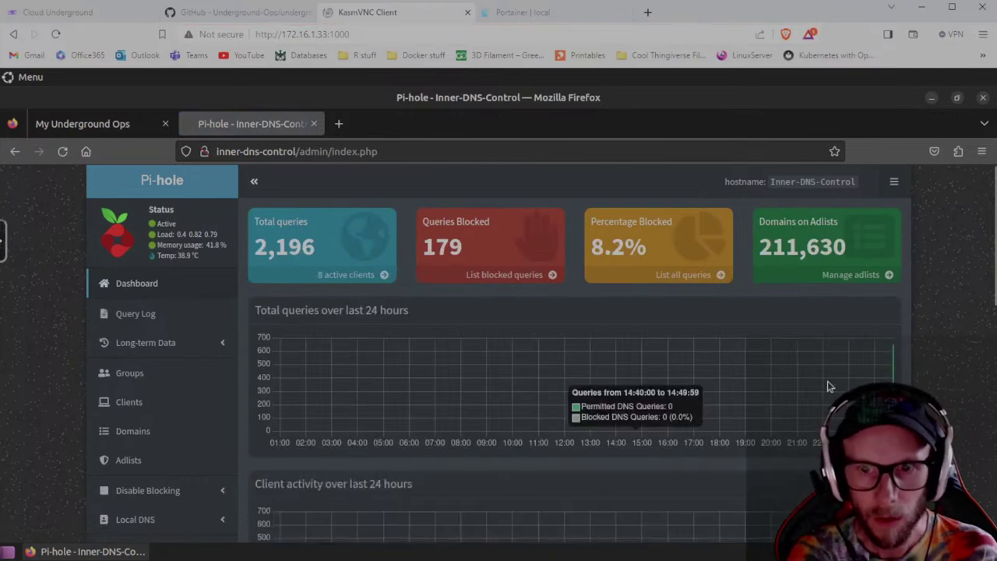
scroll(834, 383, down, 3)
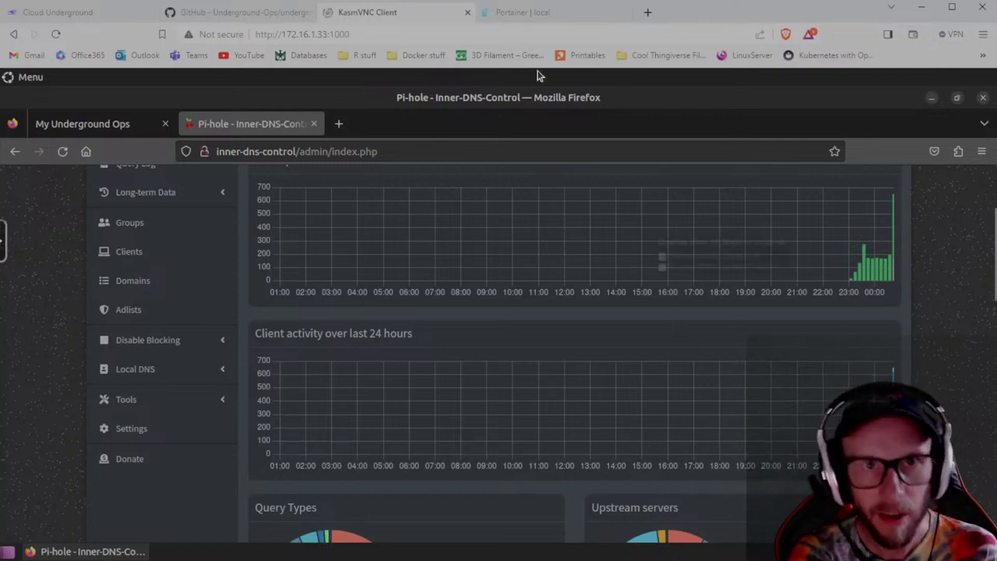
click(647, 12)
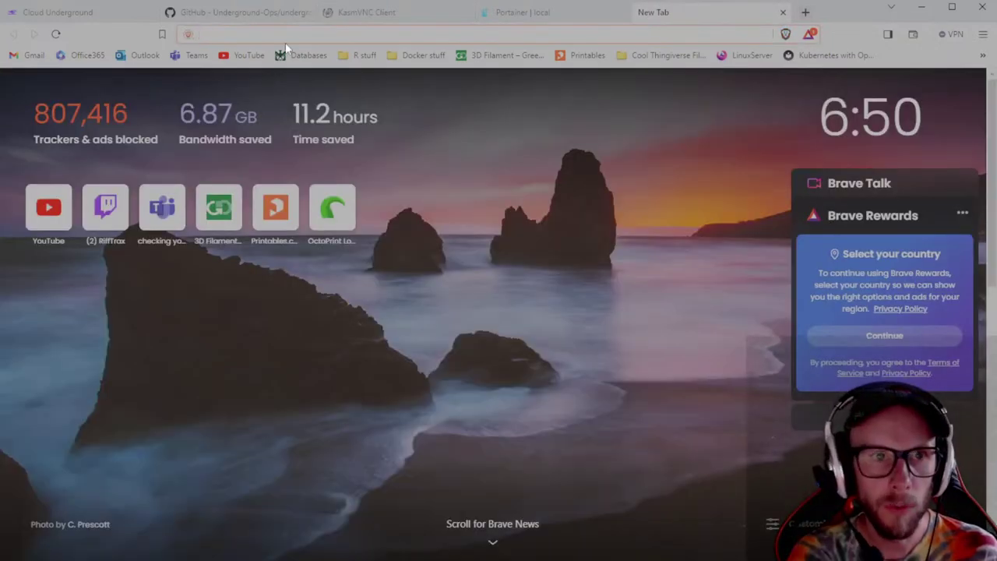
Go to google.com and run a search for 'shark'.
text(gogol)
key(BackSpace)
key(BackSpace)
key(BackSpace)
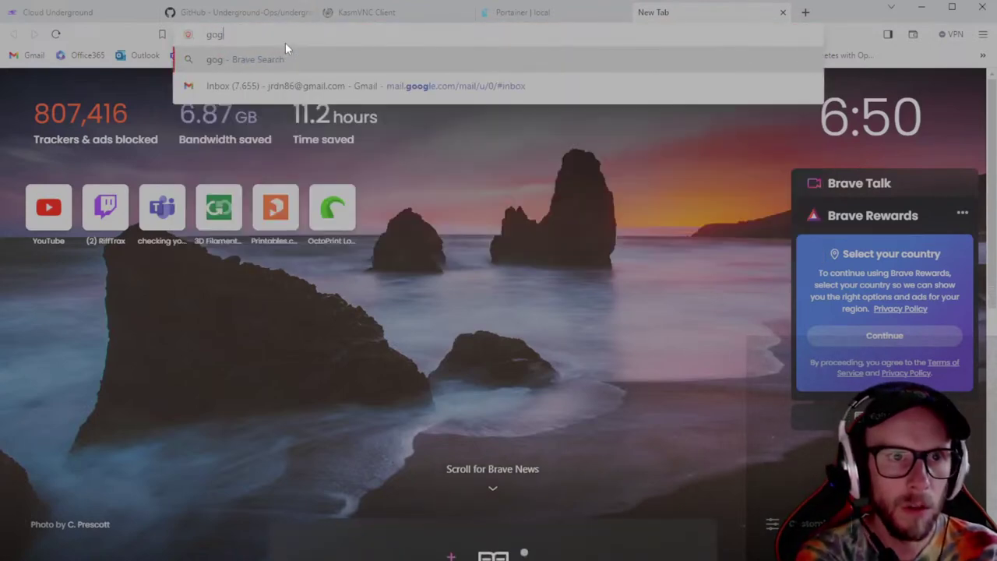
text(ogle.com)
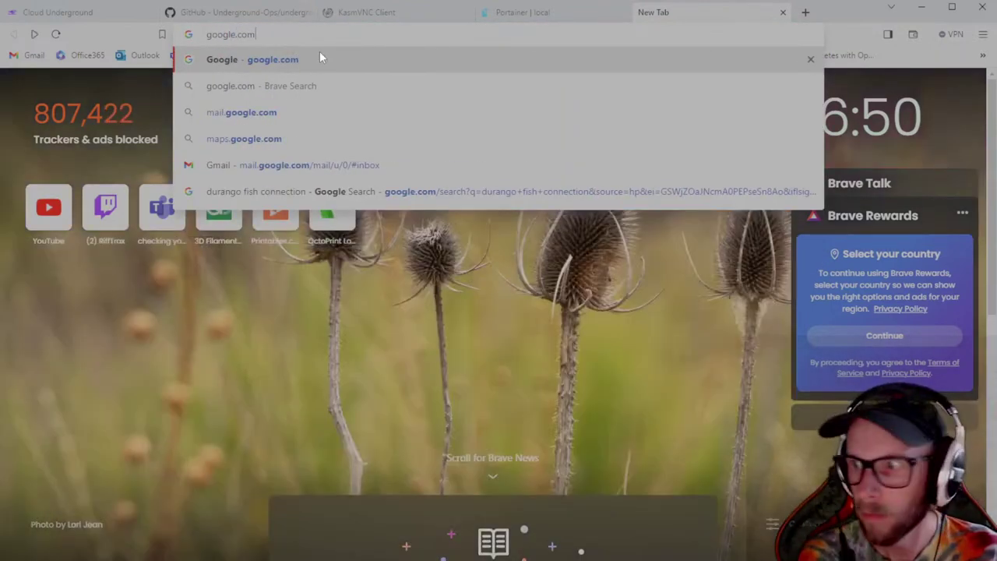
key(Return)
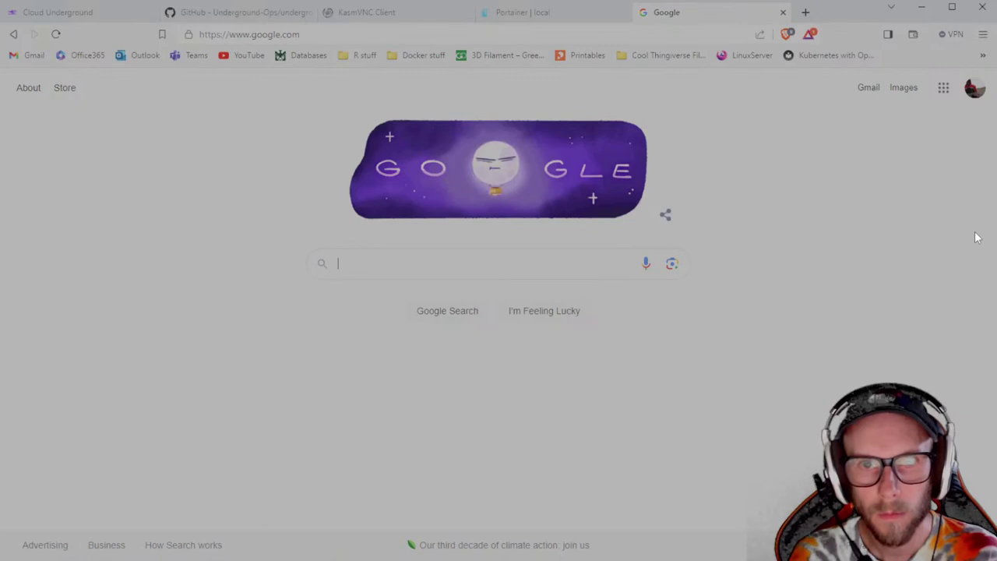
click(375, 263)
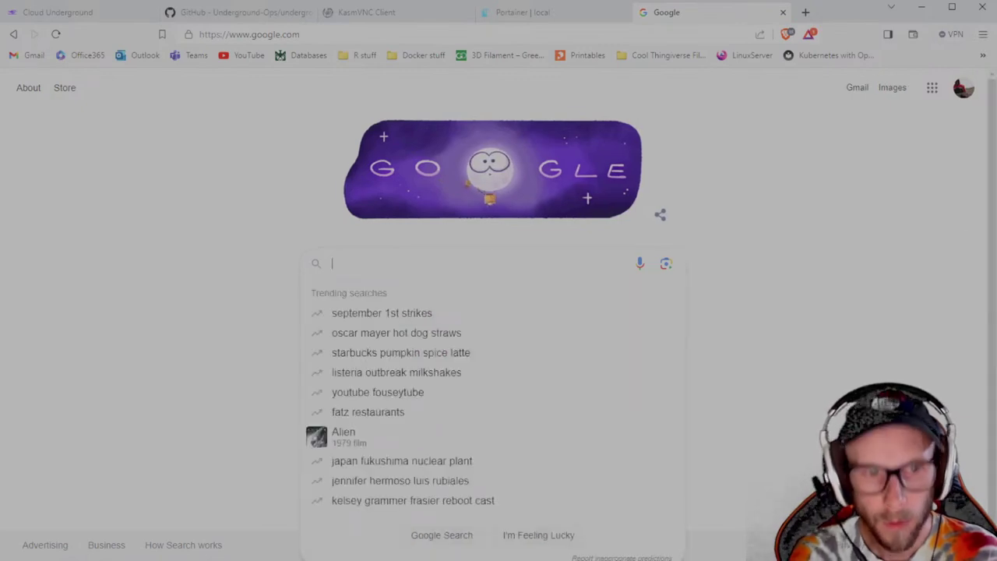
text(shark)
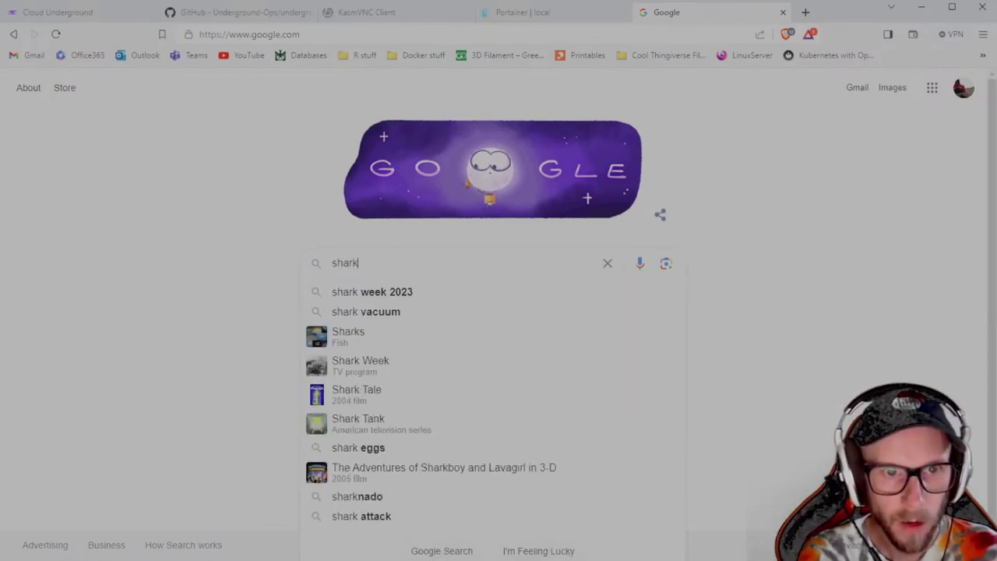
key(Return)
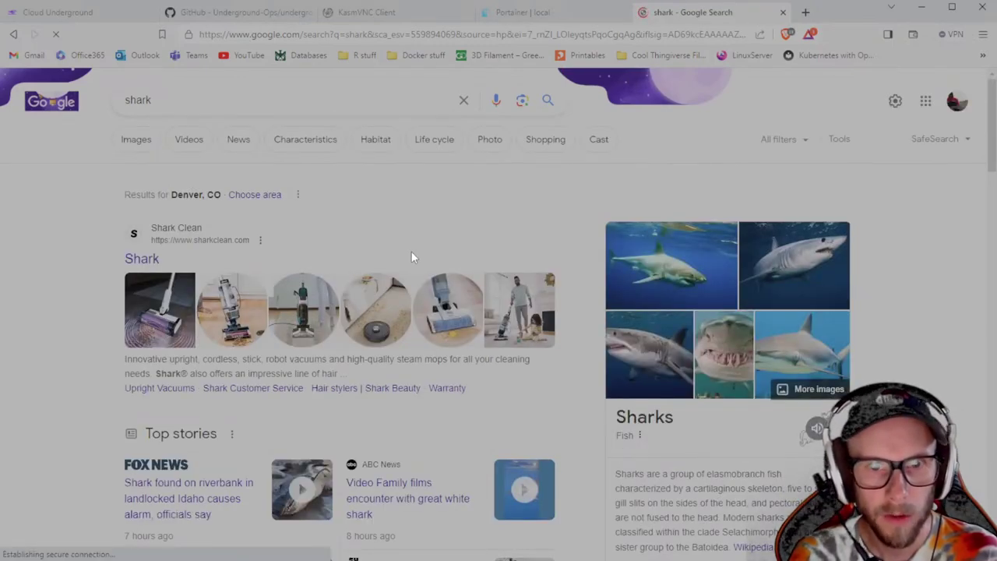
Bring back the Pi-hole dashboard, now at 2,362 total queries with 179 blocked (7.6%).
click(526, 10)
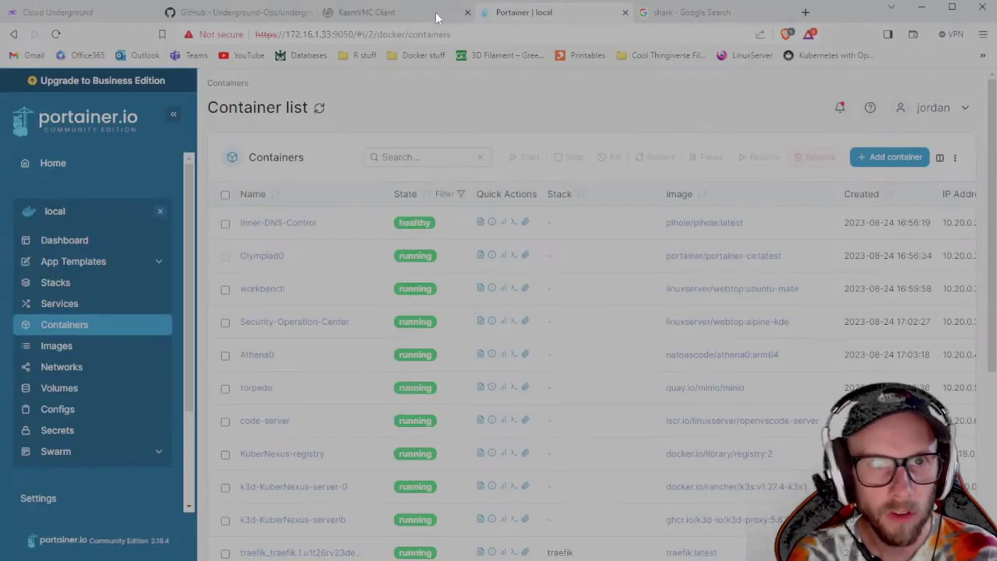
click(377, 12)
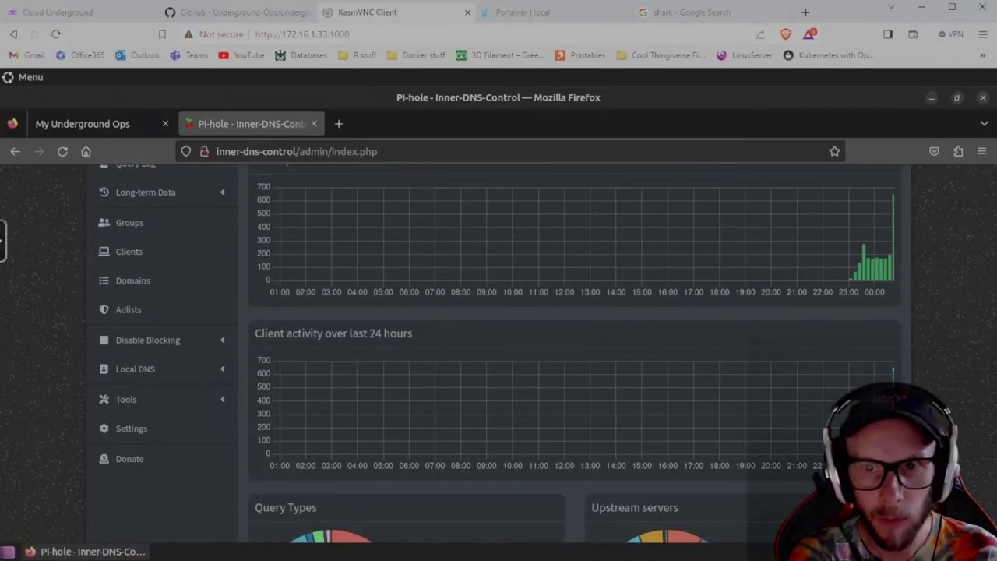
scroll(574, 351, down, 3)
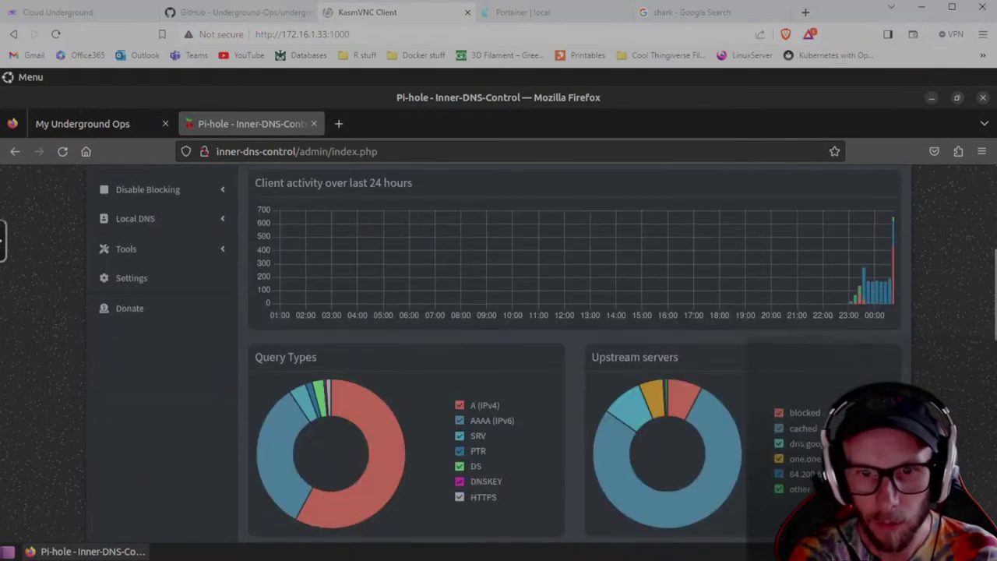
scroll(574, 350, down, 4)
scroll(574, 350, up, 1)
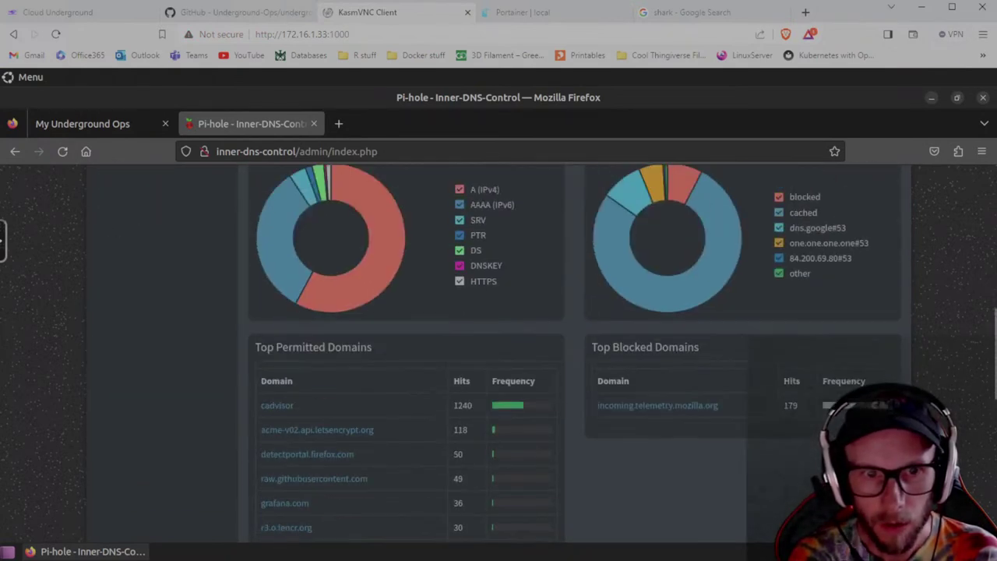
scroll(575, 350, up, 1)
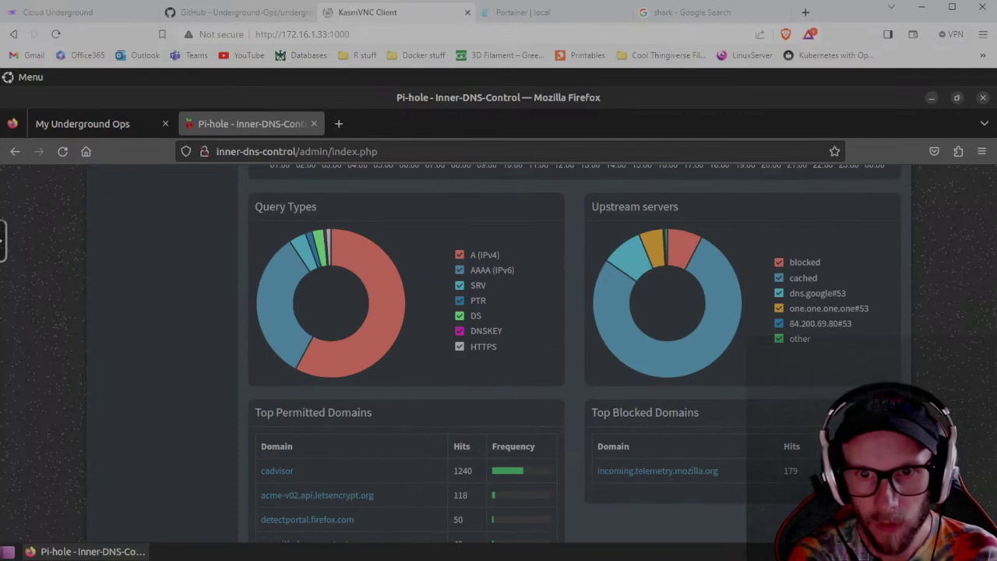
Scroll through the dashboard charts and Top Clients showing 9 active clients, then back to the top.
scroll(574, 351, down, 10)
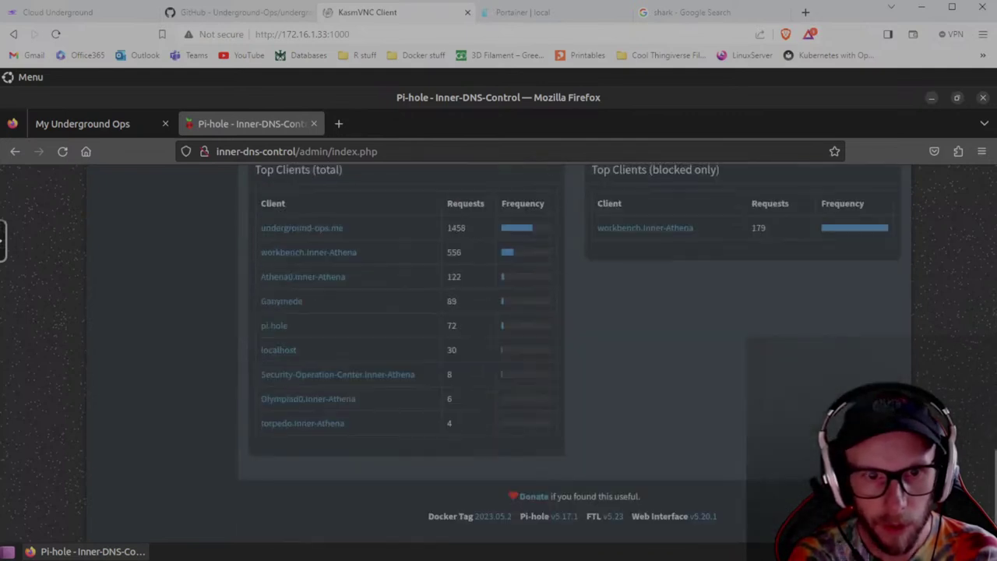
scroll(574, 351, up, 2)
scroll(236, 308, down, 2)
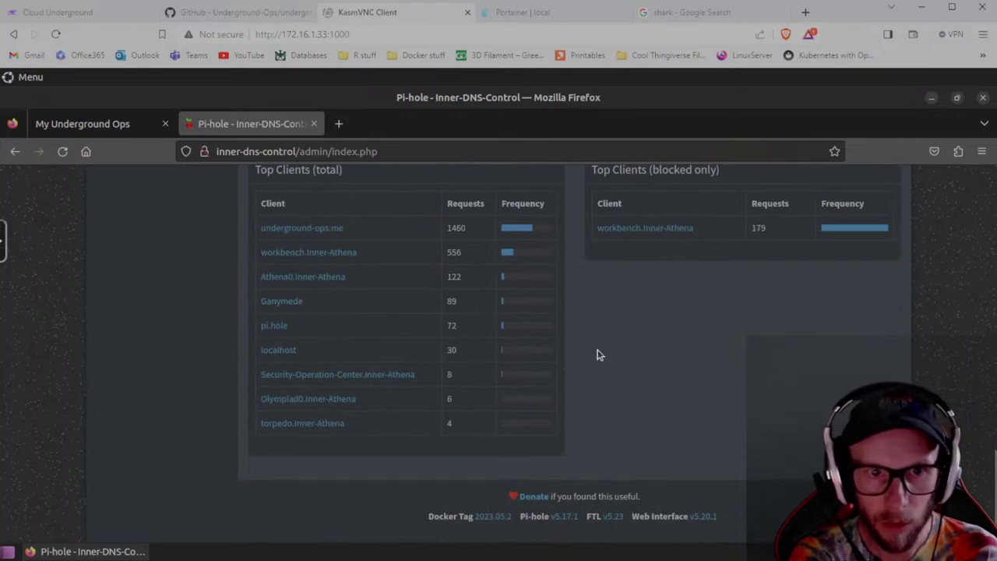
scroll(575, 350, up, 10)
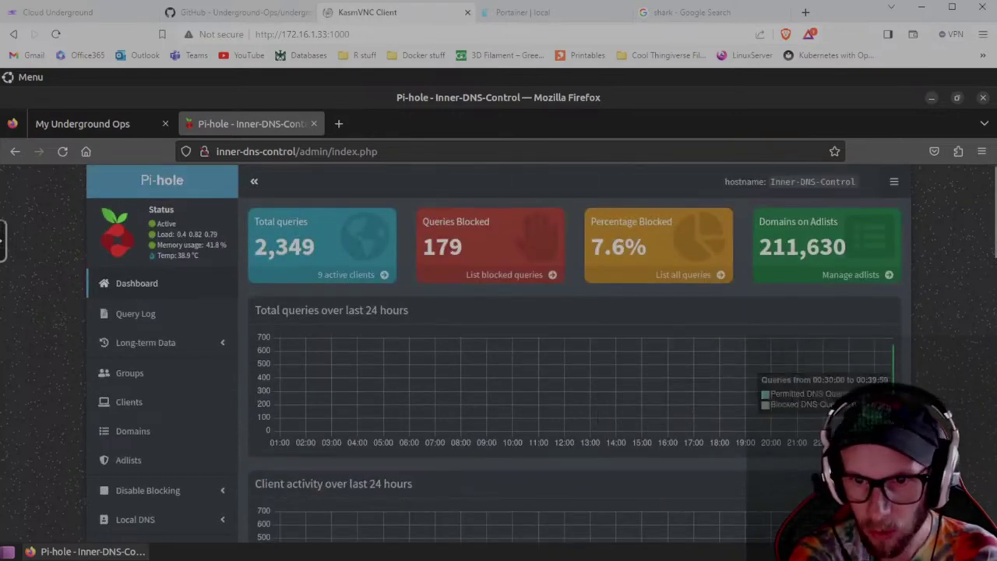
scroll(575, 350, down, 2)
mouse_move(894, 395)
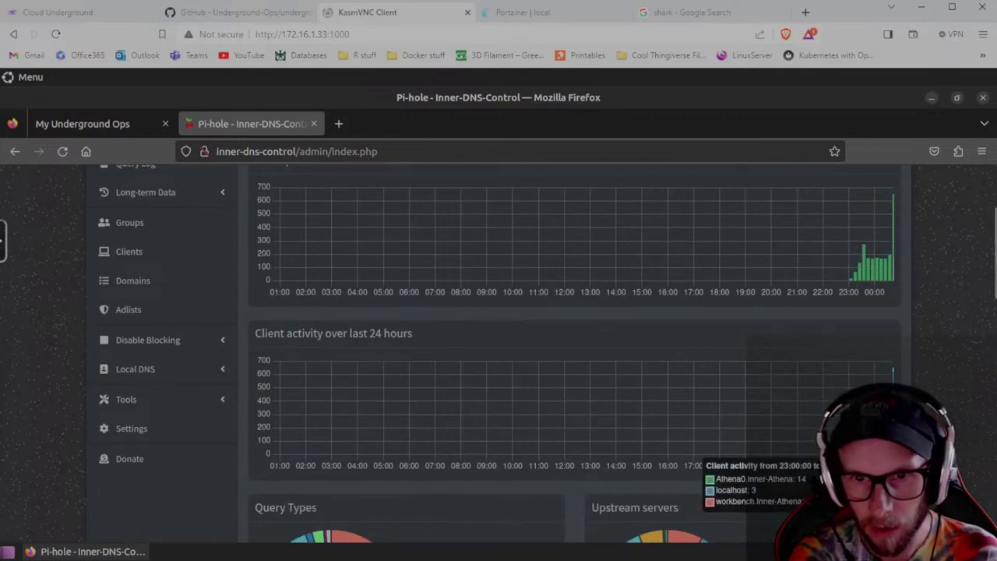
scroll(423, 351, up, 3)
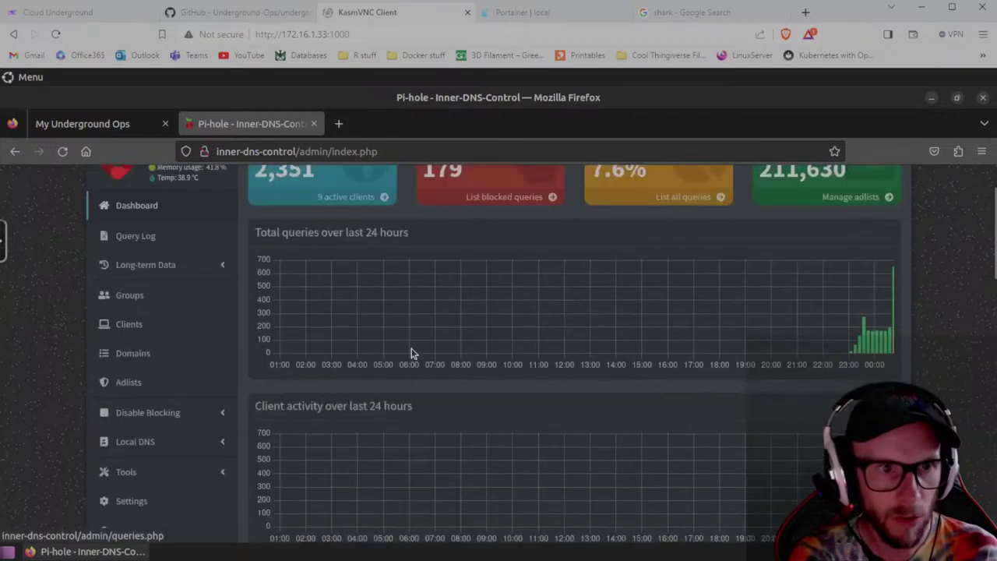
scroll(338, 333, down, 6)
scroll(936, 374, up, 4)
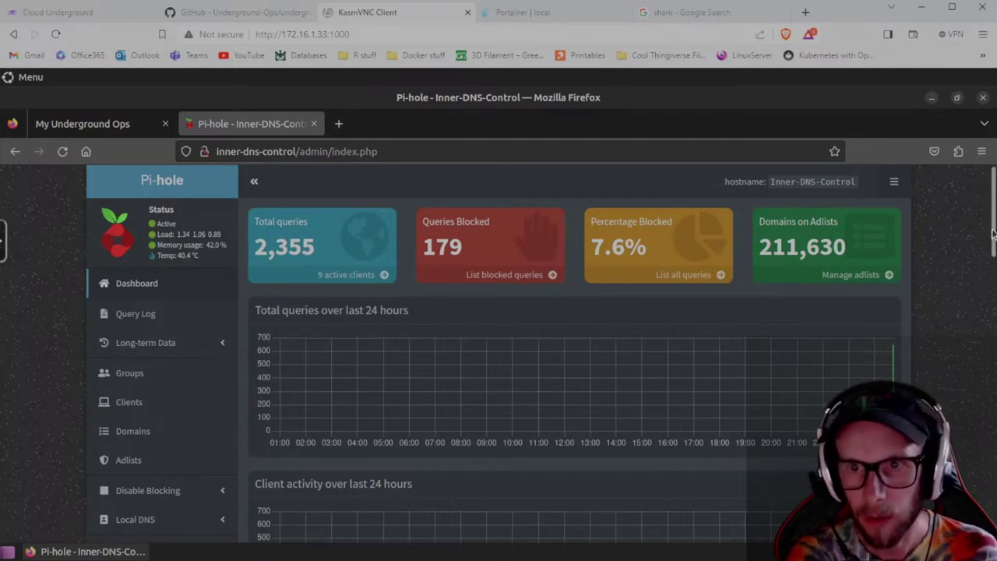
scroll(985, 233, down, 2)
scroll(986, 226, up, 2)
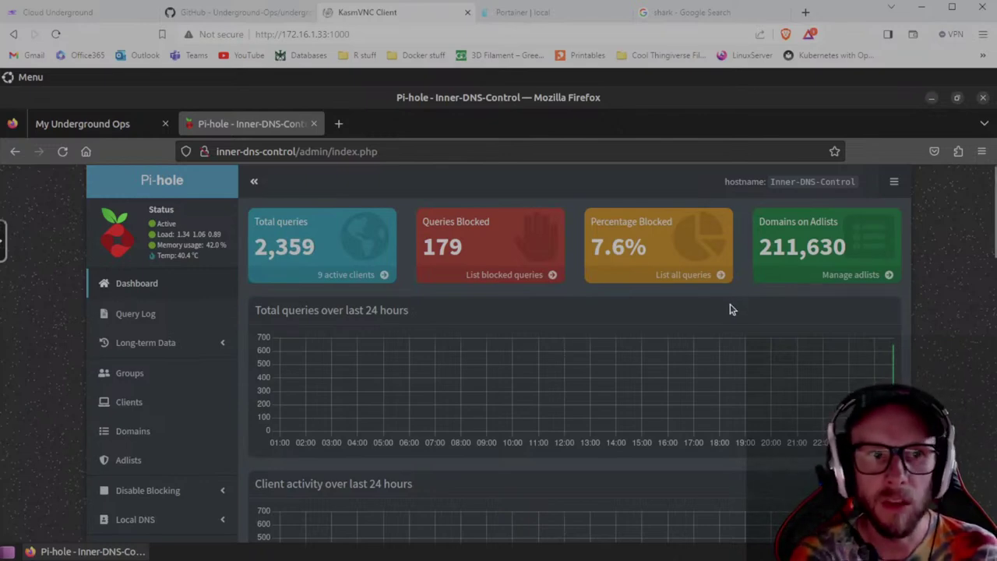
scroll(736, 311, down, 2)
scroll(734, 309, up, 2)
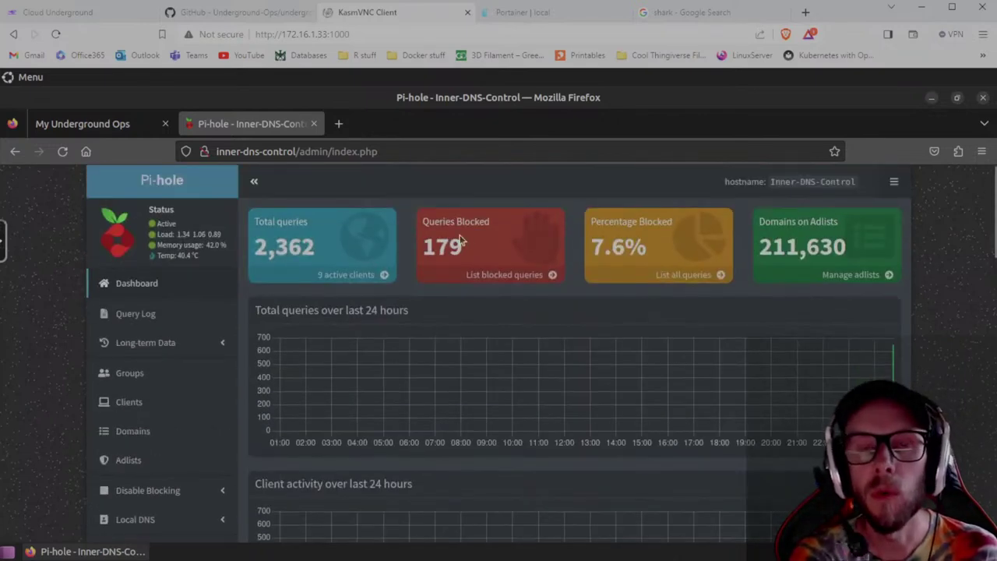